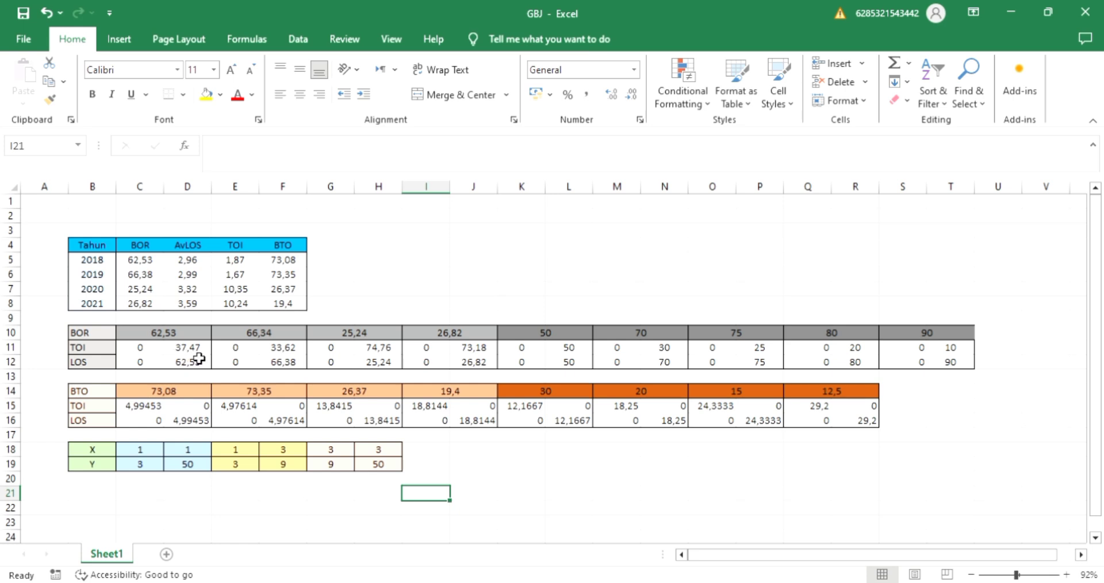
left_click(197, 353)
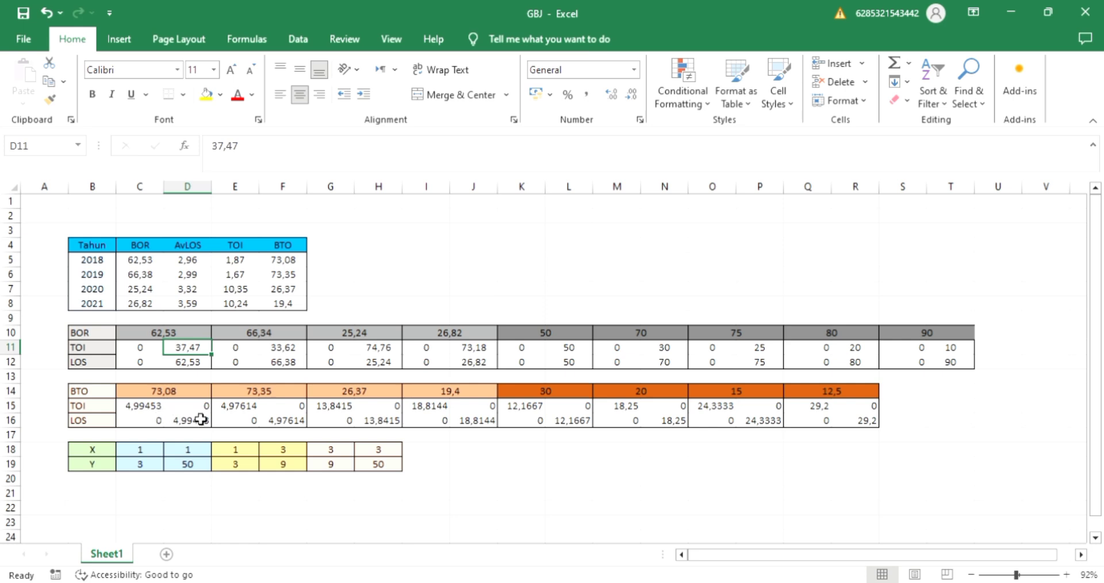
left_click(150, 411)
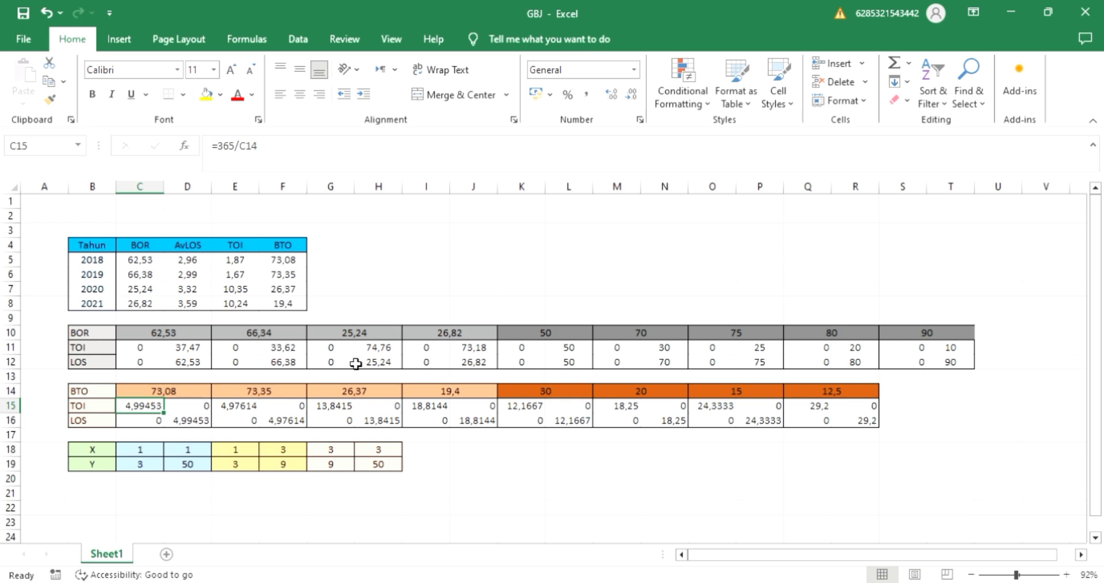
left_click(412, 306)
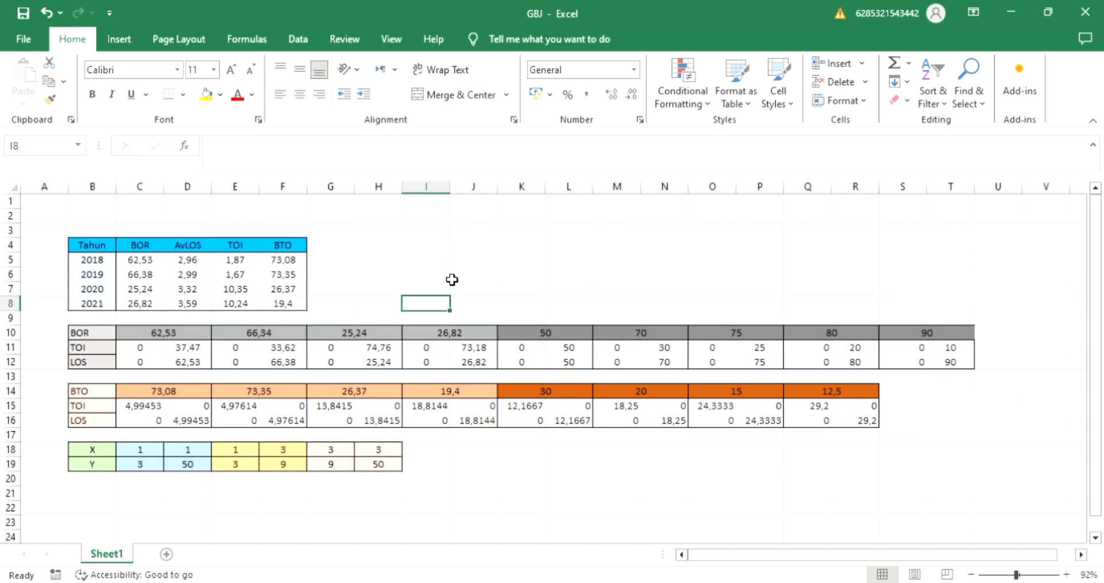
Insert a scatter chart with straight lines and markers from C11:T12 and move it to a new chart sheet named SHEET2.
left_click(130, 42)
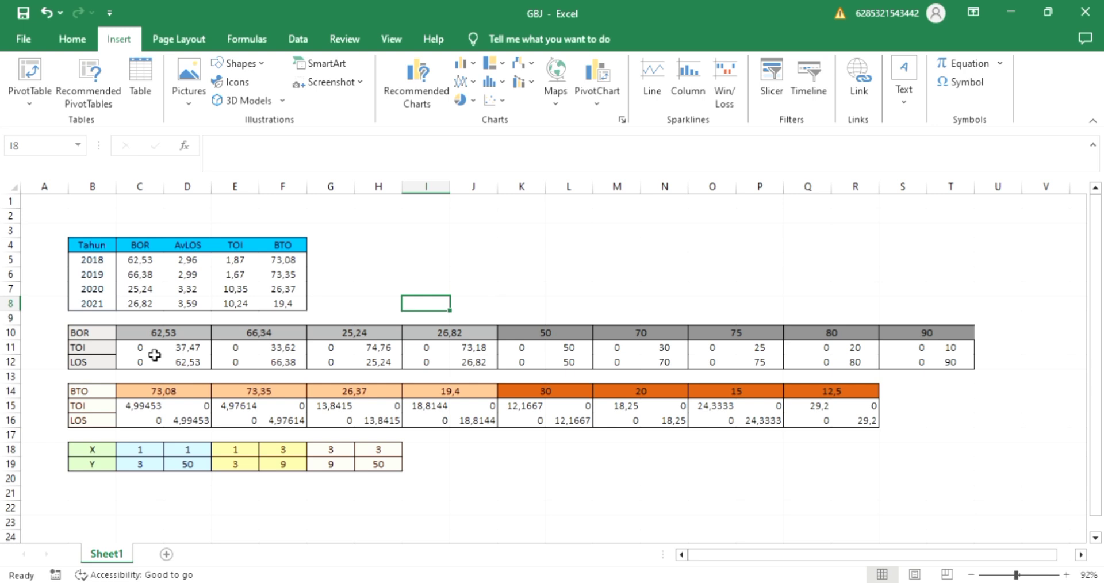
left_click_drag(154, 355, 966, 367)
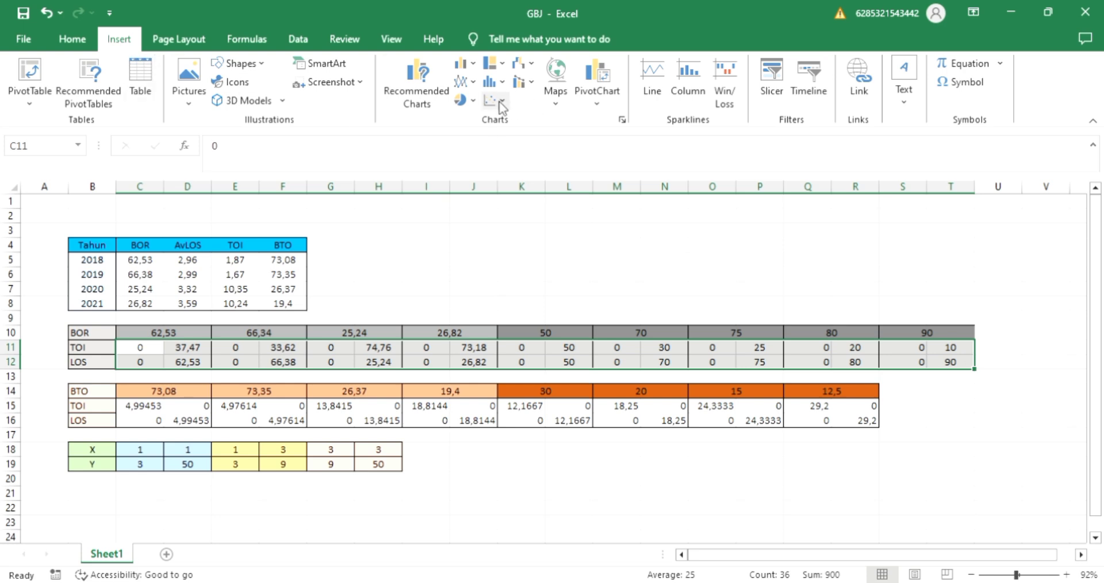
mouse_move(507, 202)
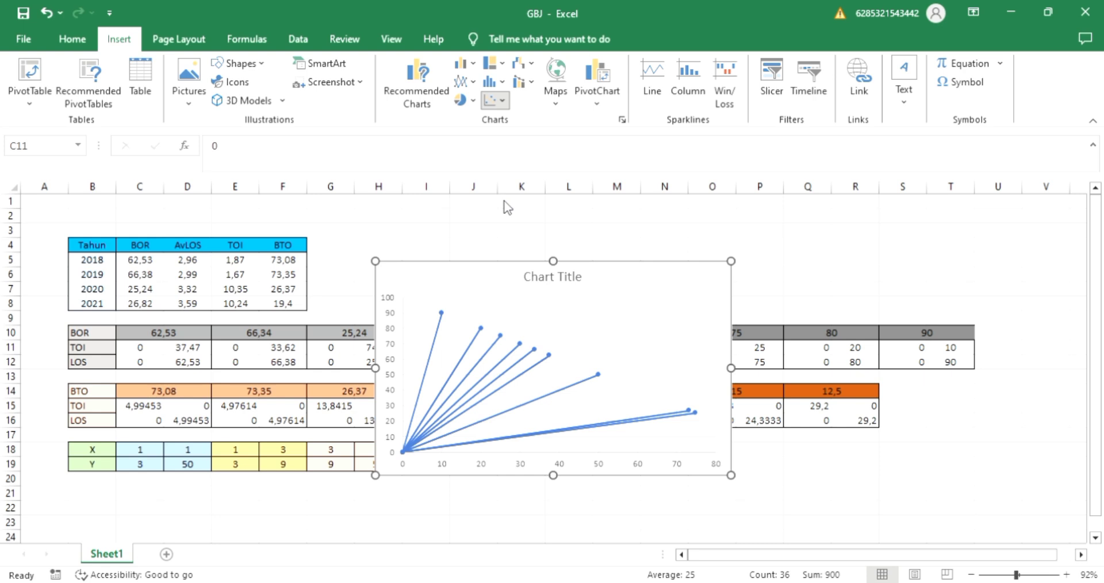
left_click(506, 208)
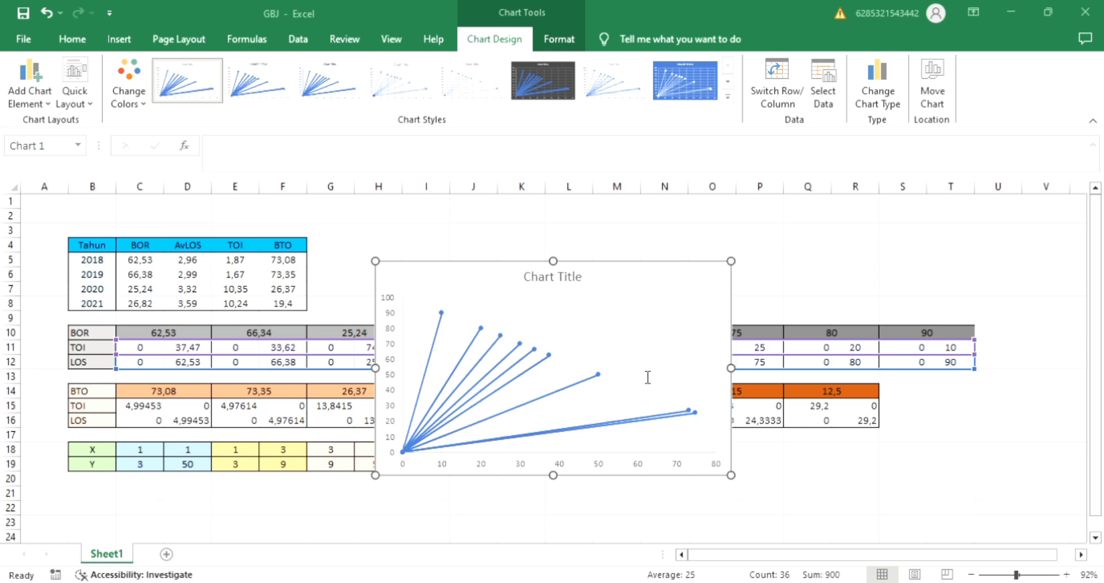
left_click(731, 446)
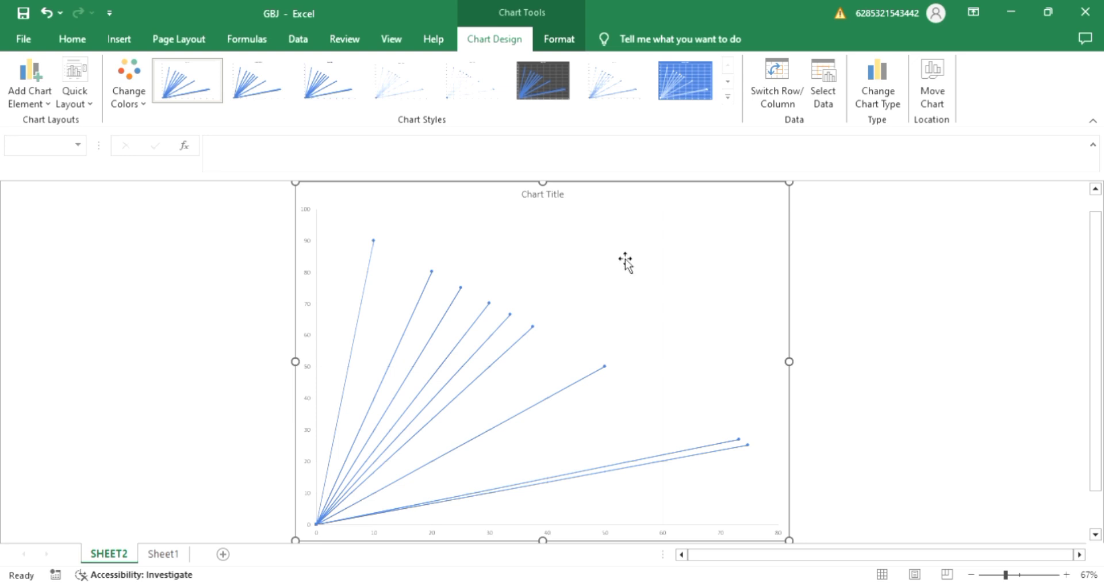
Replace the chart title with GRAFIK BARBER JOHNSON.
left_click(563, 201)
triple_click(562, 196)
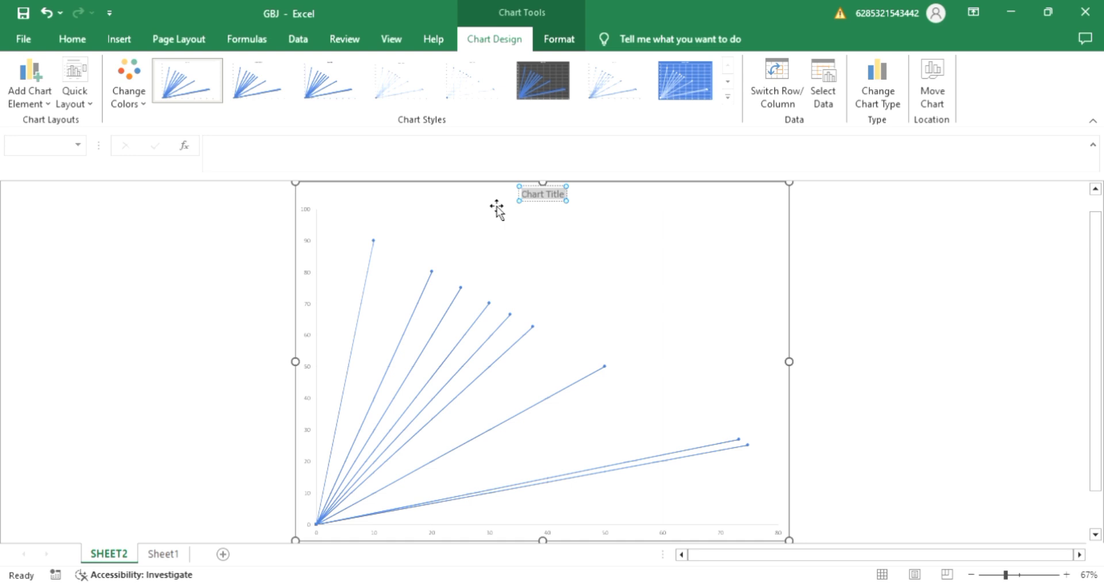
type("GRAF")
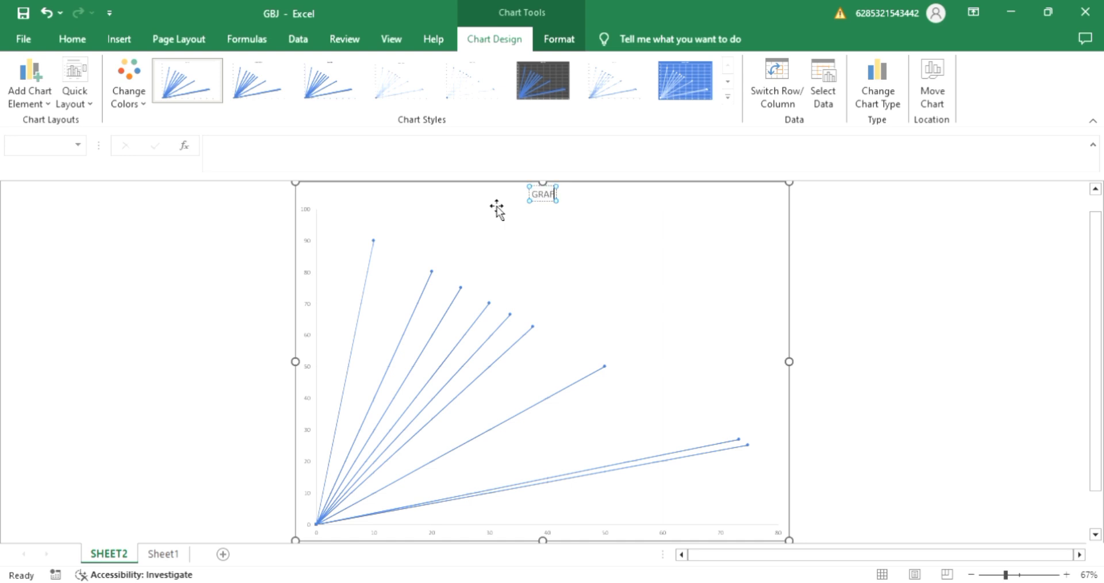
type("IK BARBER")
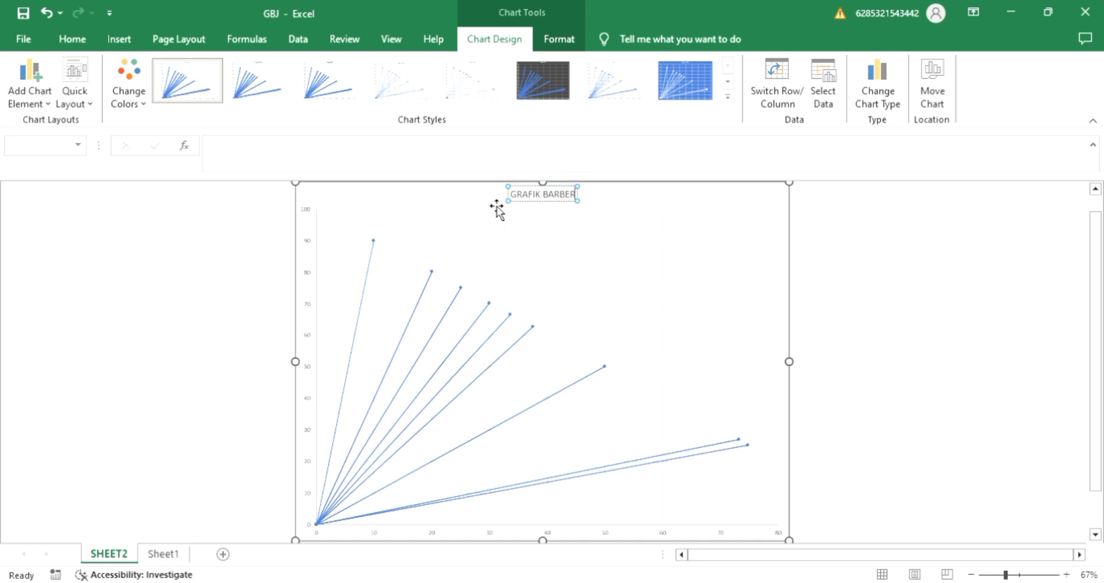
type(" JOHNSON")
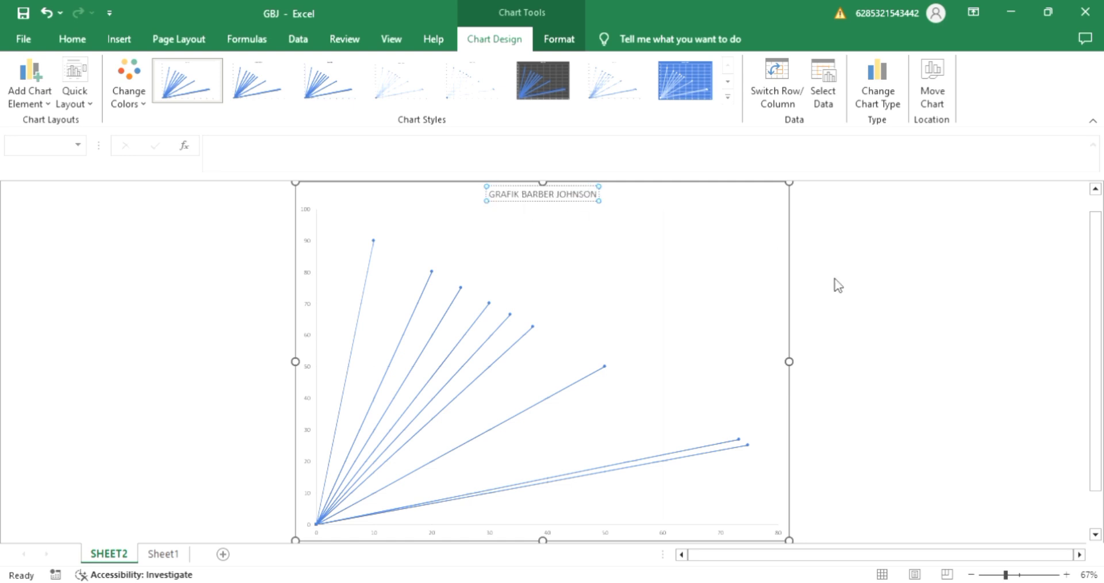
left_click(834, 285)
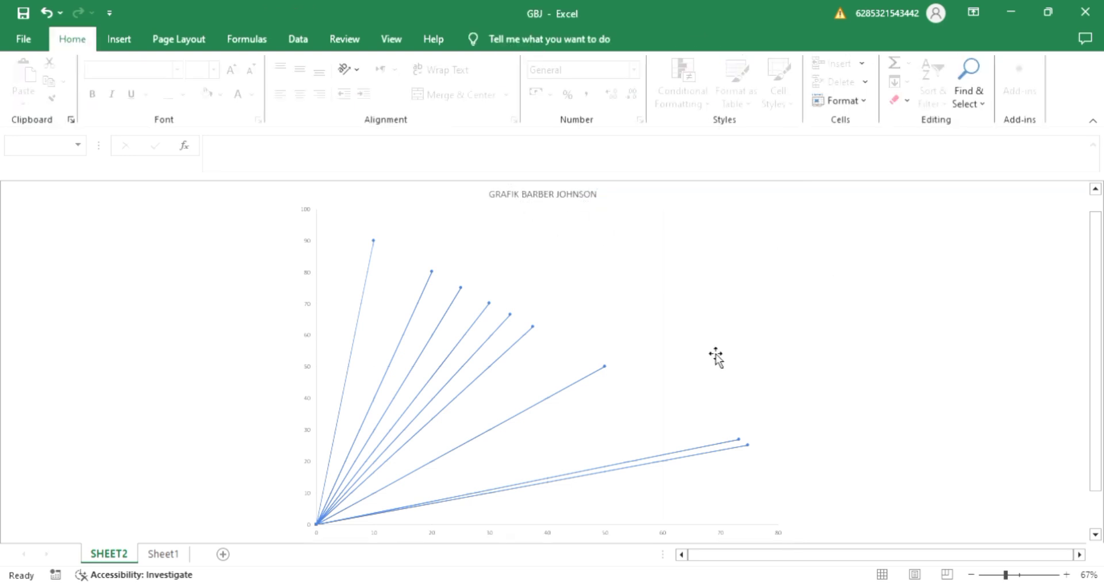
left_click(607, 534)
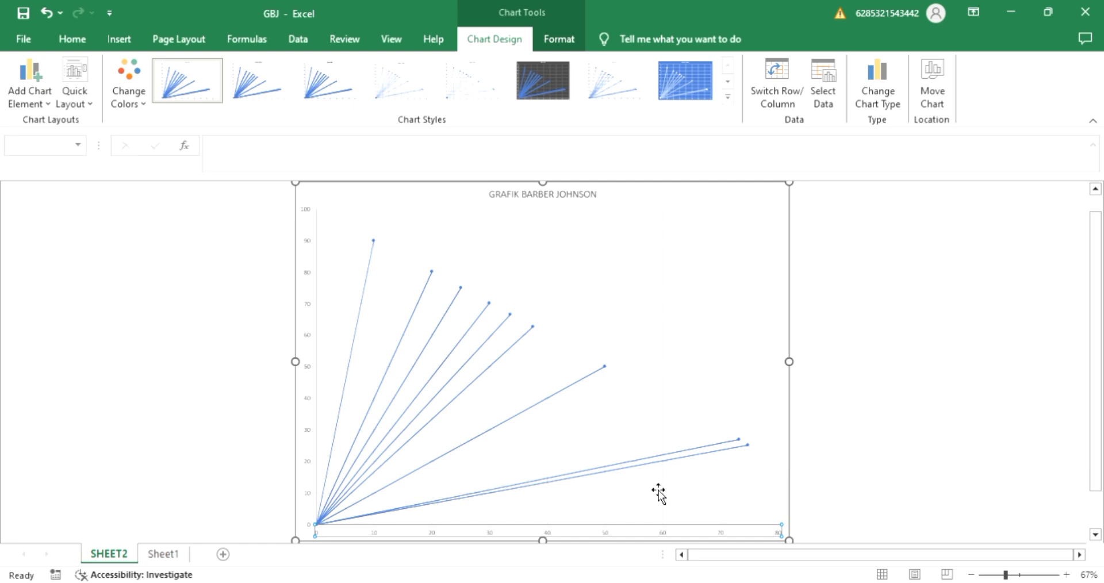
left_click(309, 373)
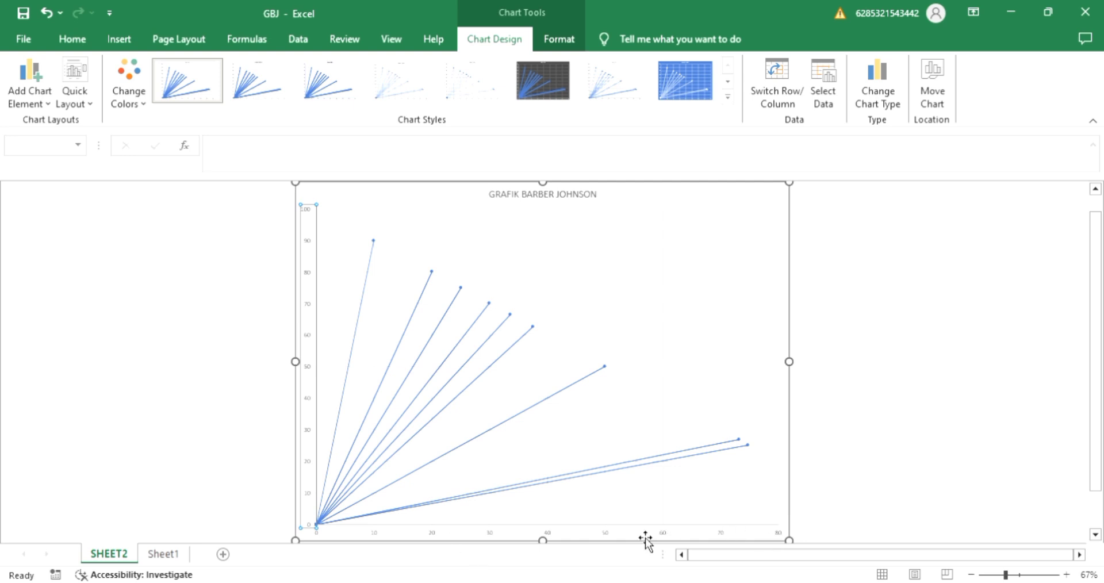
left_click(604, 543)
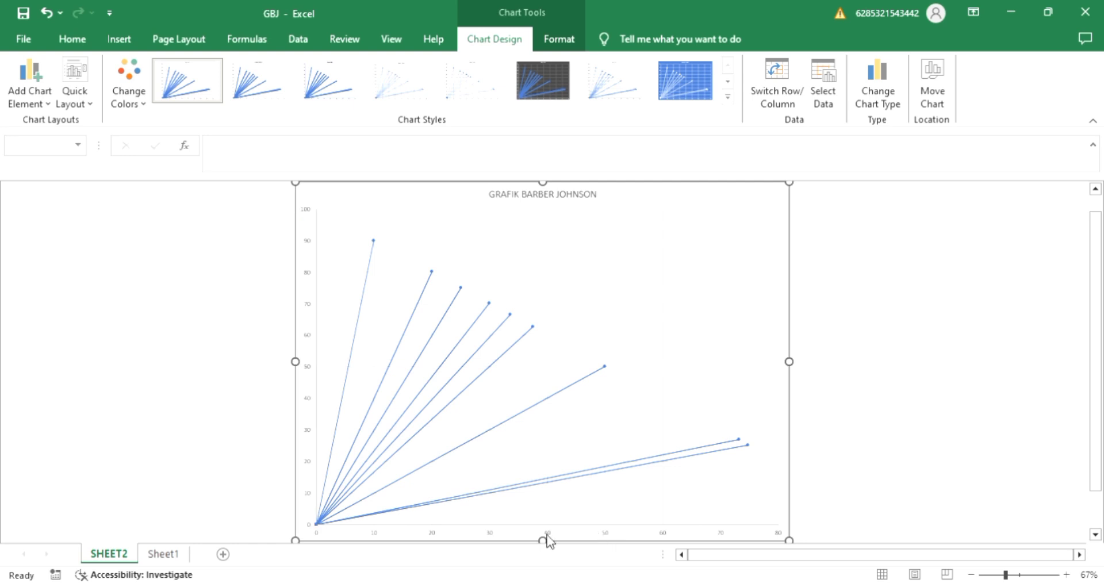
left_click(512, 474)
left_click(506, 540)
left_click(895, 367)
Set the maximum bound of the chart's horizontal axis to 20.
scroll(895, 367, "down", 1)
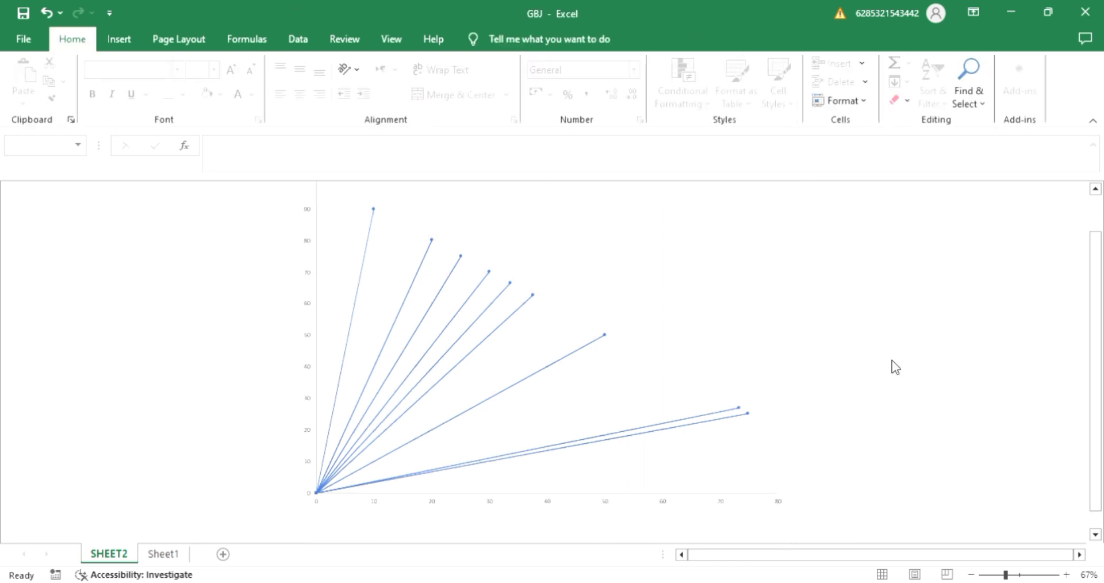
left_click(547, 504)
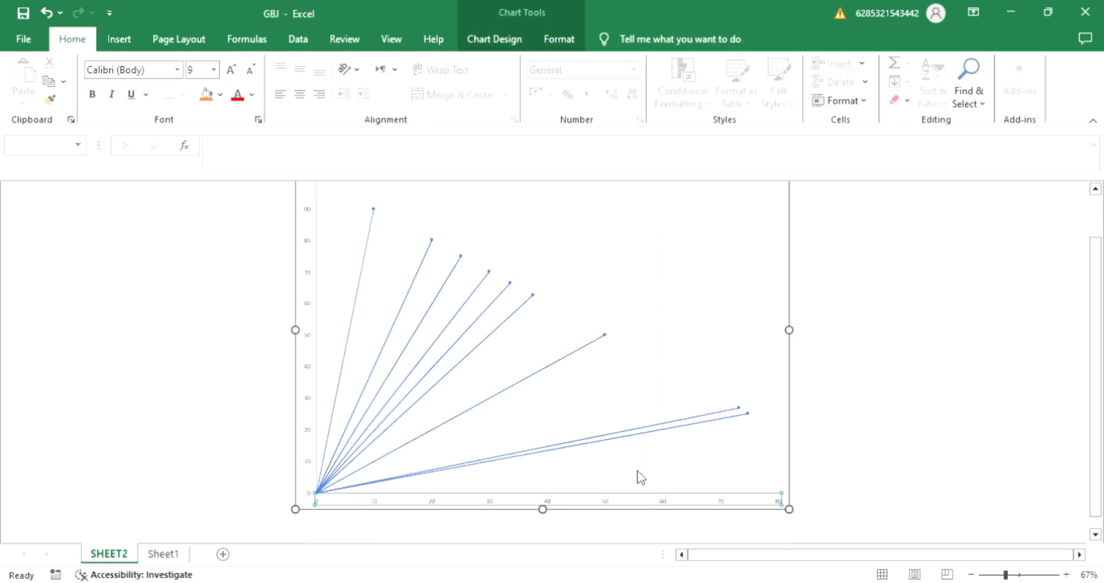
double_click(617, 498)
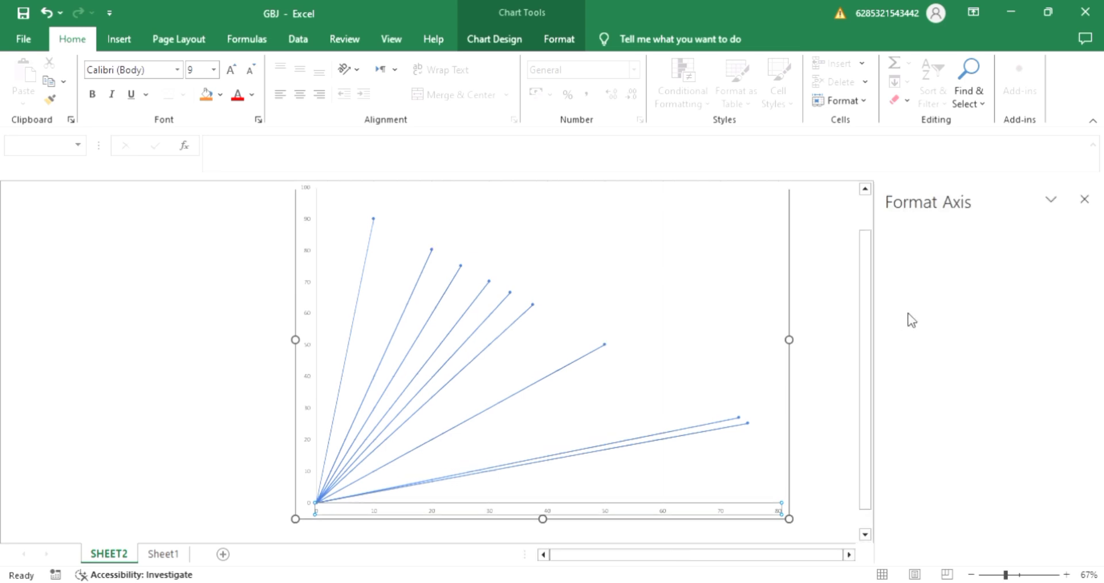
left_click(987, 366)
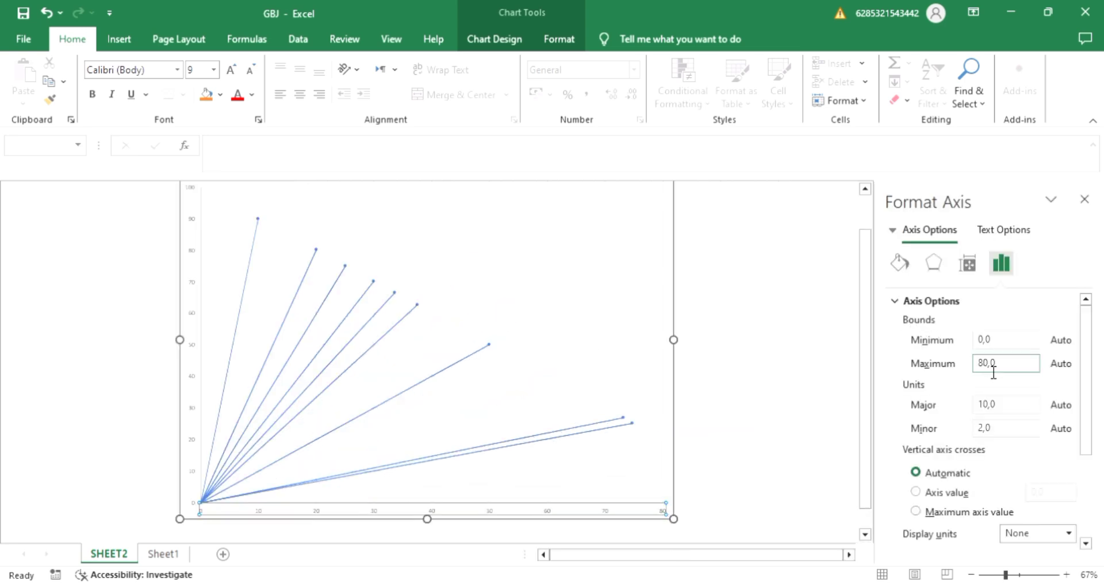
left_click(983, 362)
key("BackSpace")
type("2")
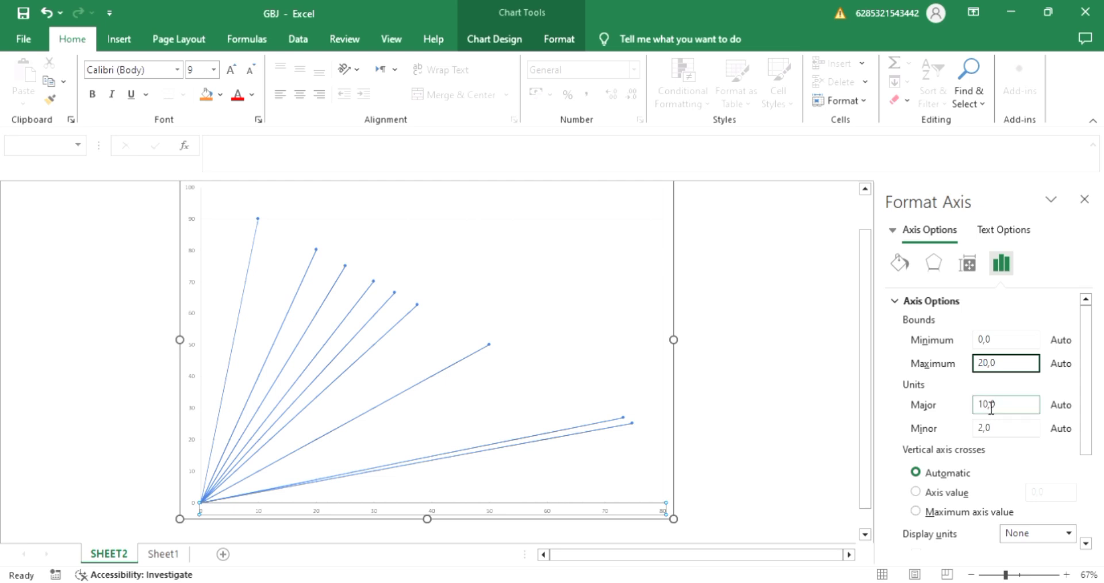
key("Return")
Set the horizontal axis major unit to 1 and close the axis formatting.
left_click(989, 406)
key("Delete")
type("1")
key("Return")
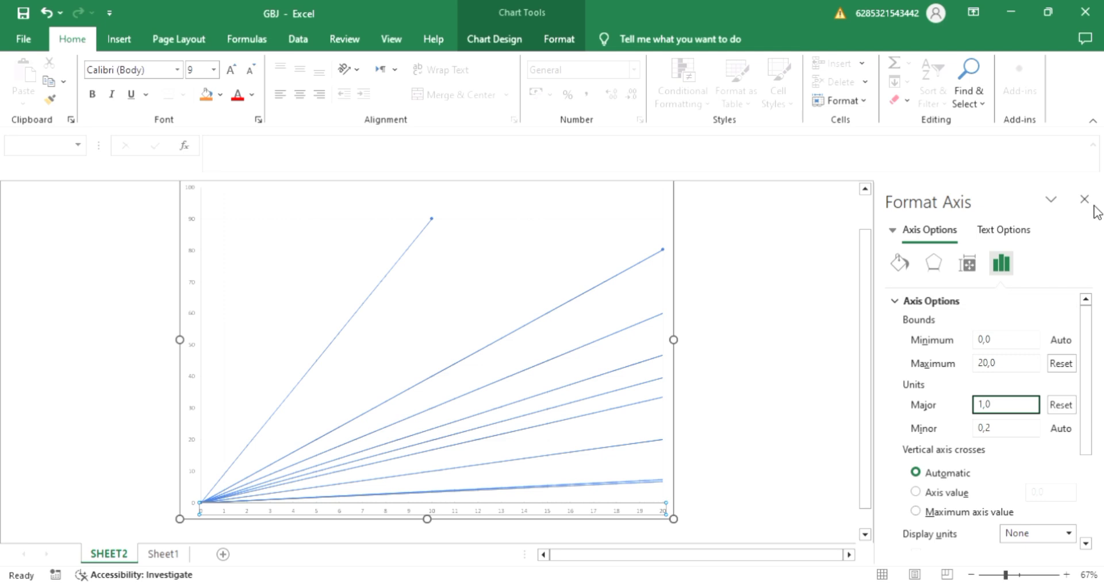
left_click(1084, 201)
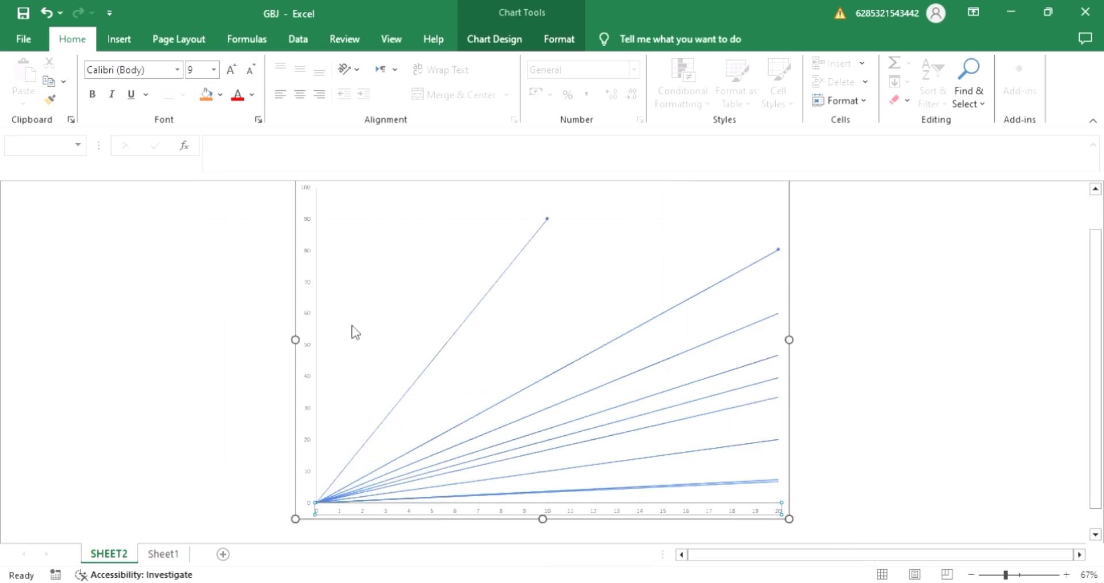
Set the maximum bound of the chart's vertical axis to 30.
left_click(306, 314)
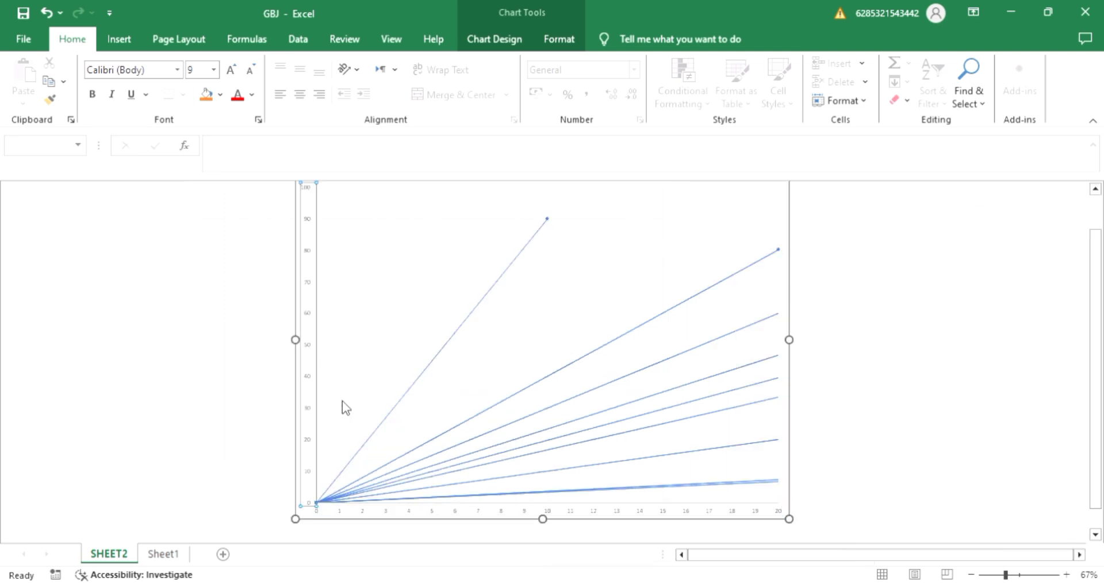
key("ctrl+1")
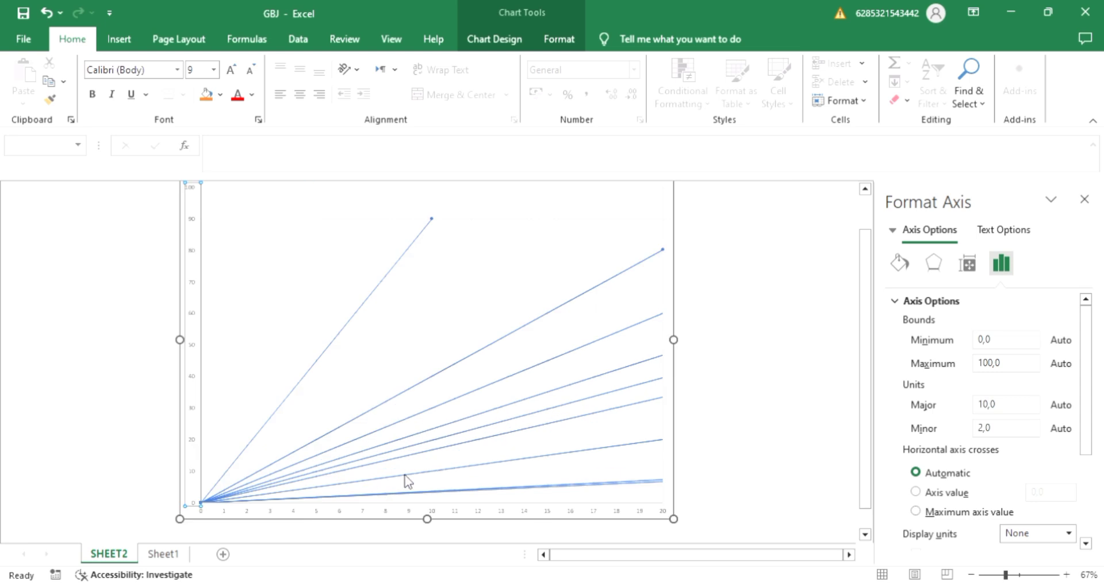
left_click(1001, 364)
left_click(990, 367)
key("BackSpace")
key("BackSpace")
type("3")
key("Return")
Set the vertical axis major unit to 2 and close the axis formatting.
left_click(988, 412)
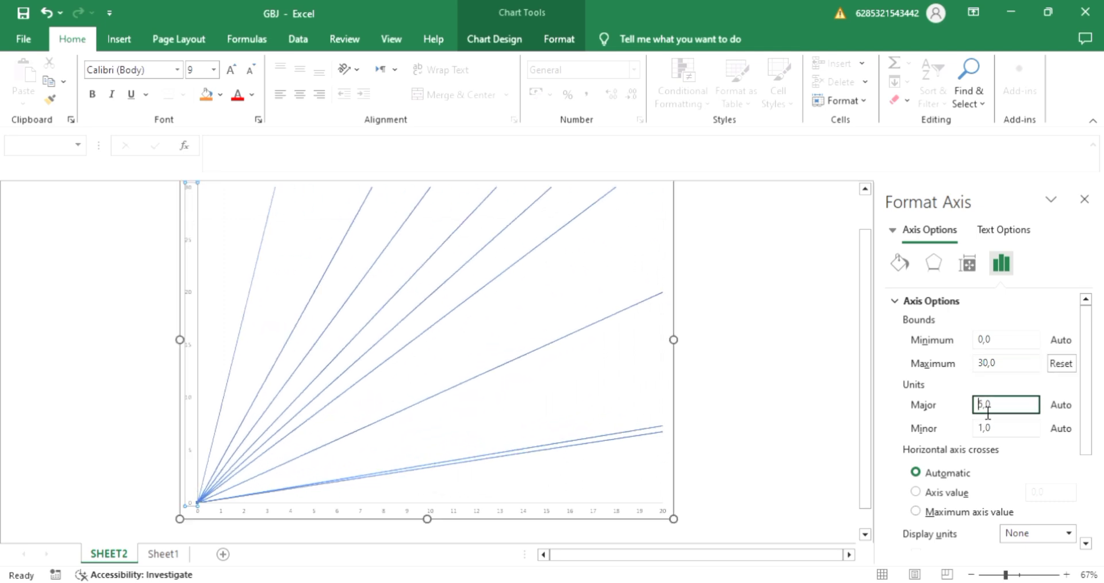
key("Delete")
type("2")
key("Return")
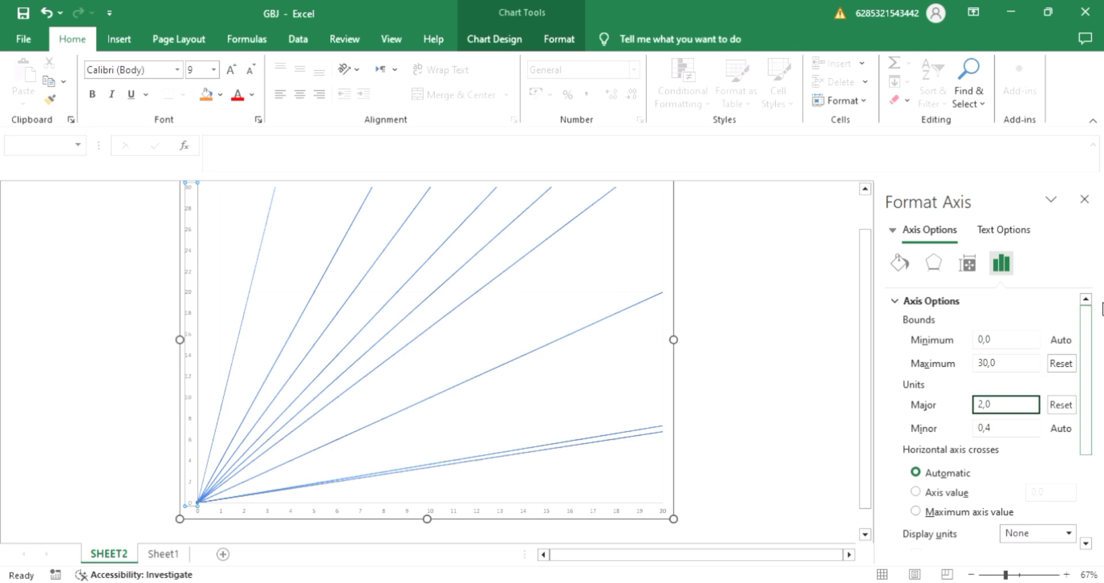
left_click(1085, 200)
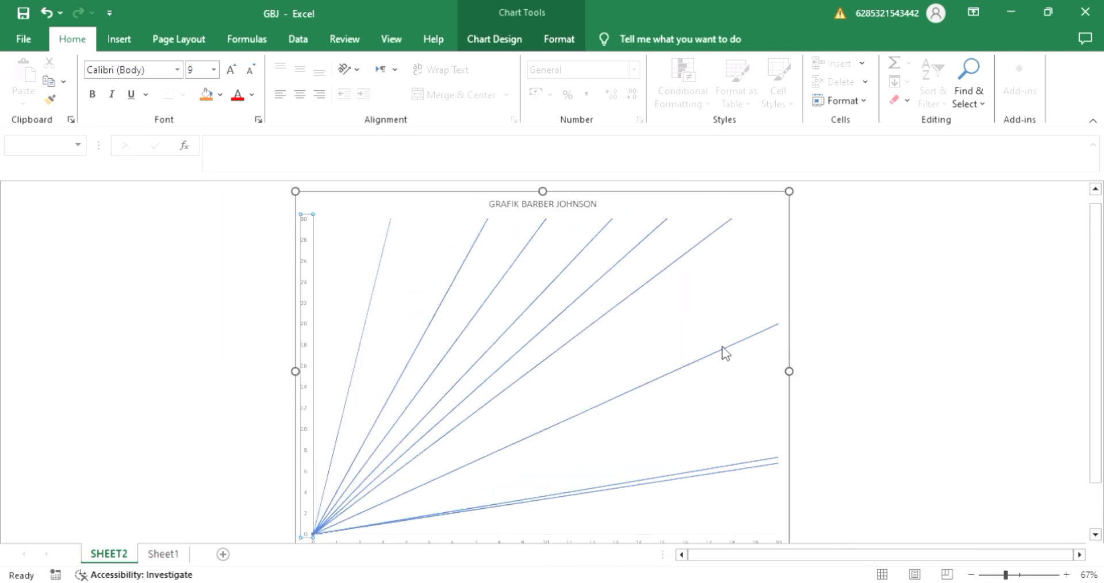
scroll(717, 357, "down", 1)
scroll(716, 356, "up", 1)
scroll(744, 413, "down", 2)
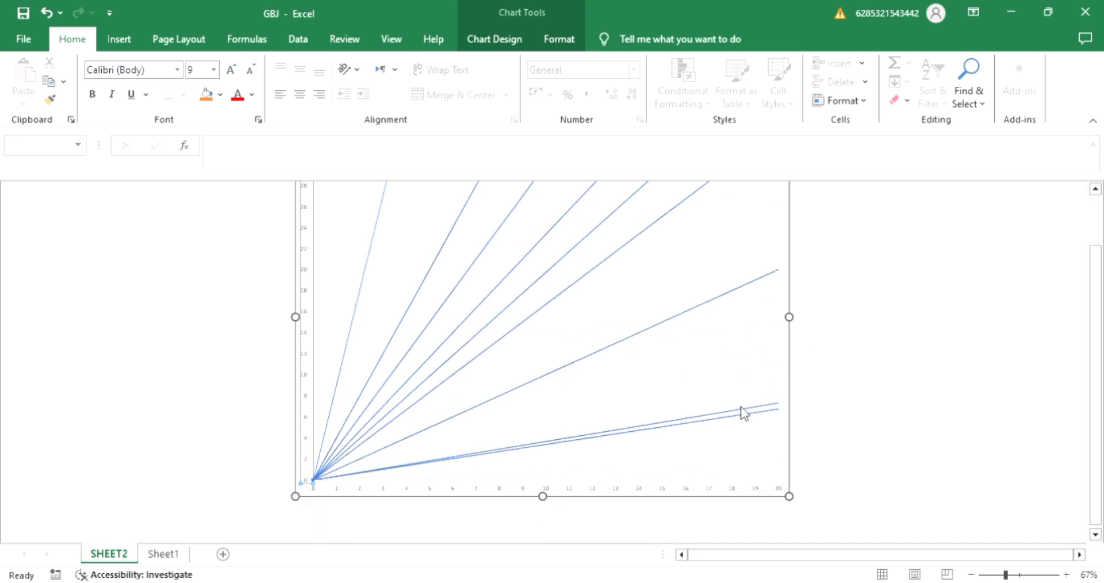
scroll(639, 354, "up", 1)
scroll(640, 350, "up", 1)
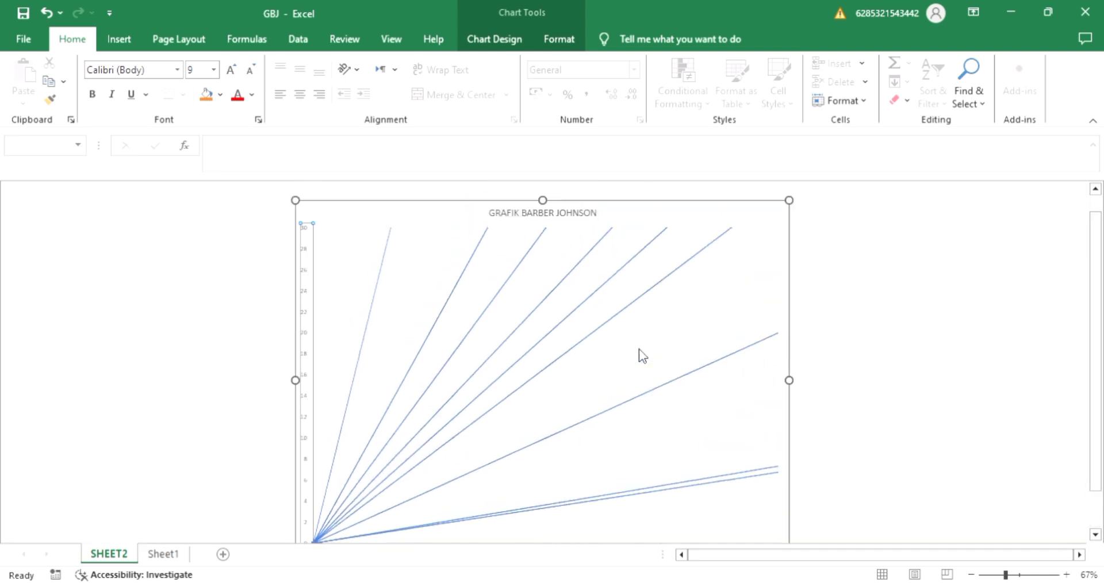
left_click(850, 396)
scroll(745, 398, "down", 2)
scroll(743, 387, "up", 2)
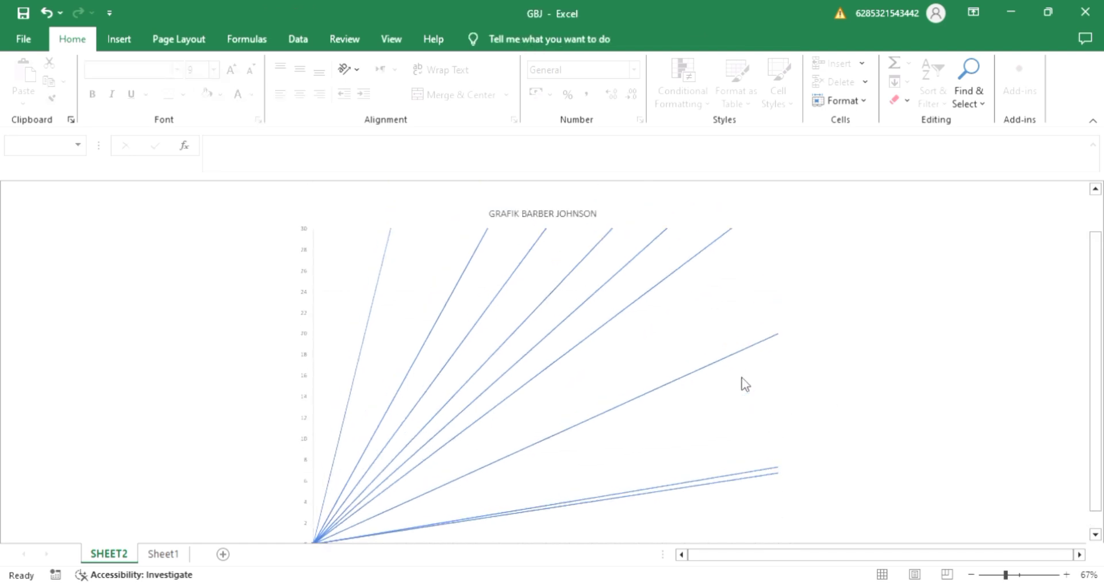
Add a legend to the right of the chart's plot area.
left_click(760, 235)
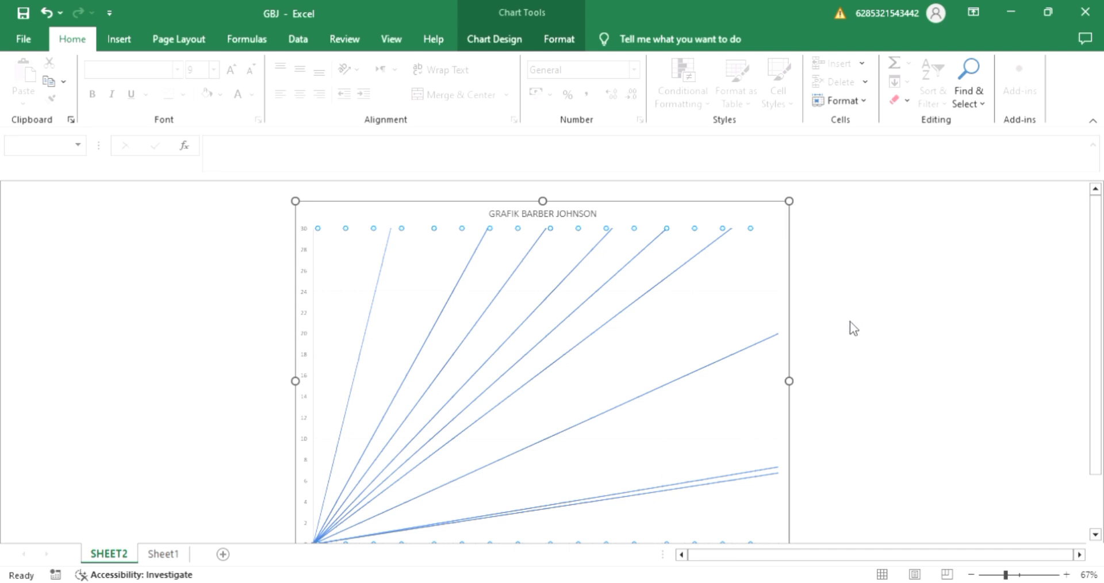
left_click(813, 336)
left_click(806, 332)
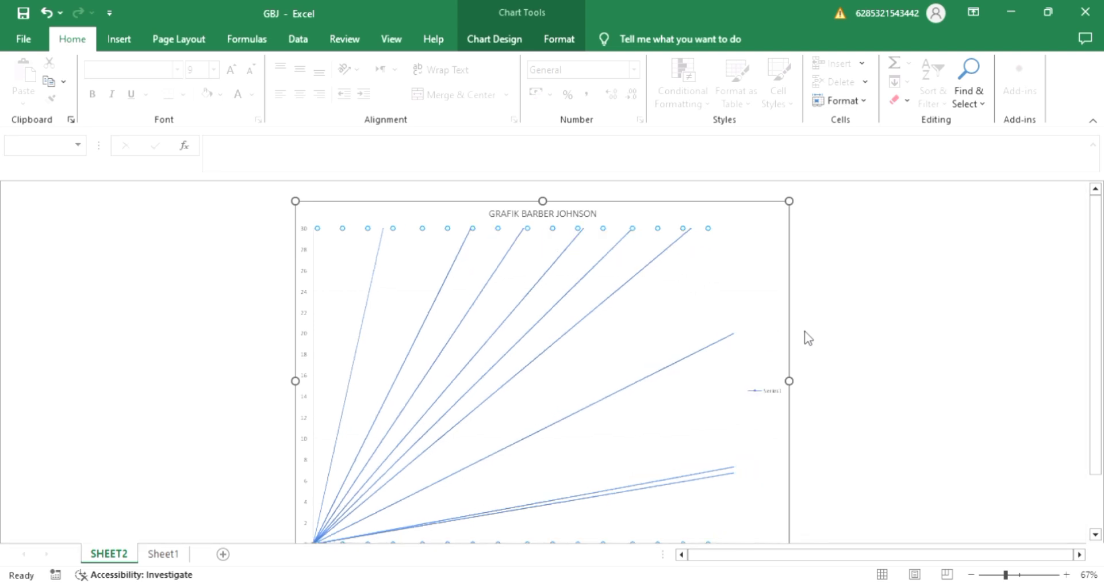
left_click(771, 366)
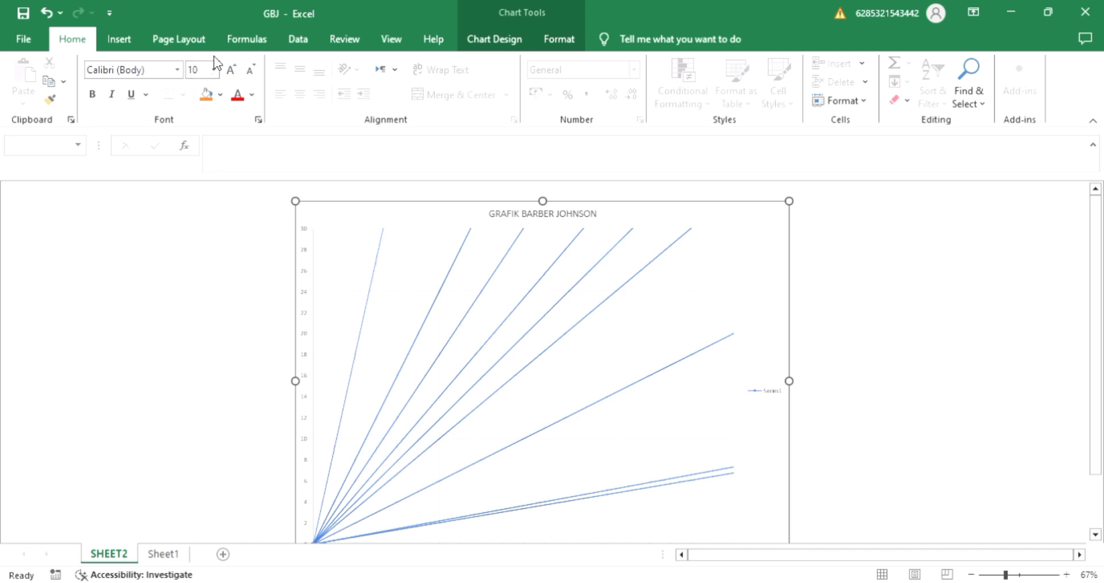
Add a text box reading "BOR 90%" to the chart and rotate it to run alongside the steepest line.
left_click(115, 39)
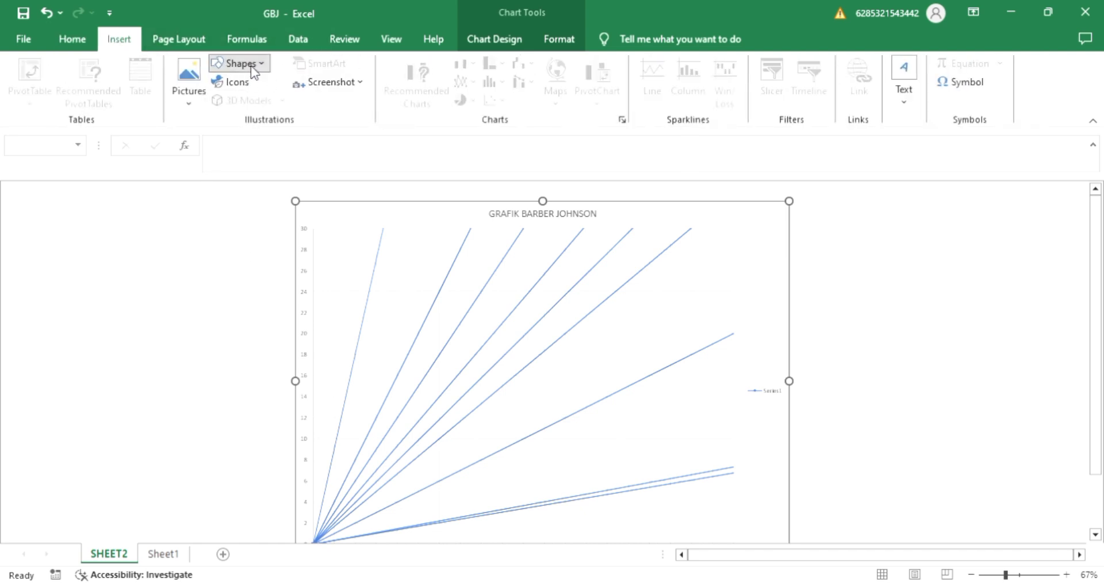
left_click(221, 101)
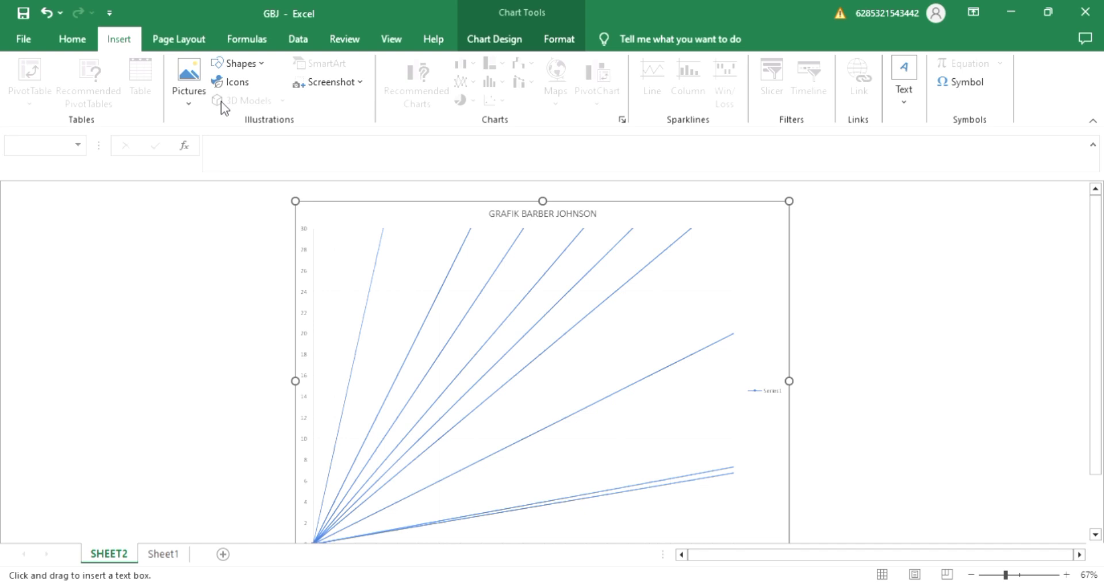
left_click_drag(398, 280, 449, 298)
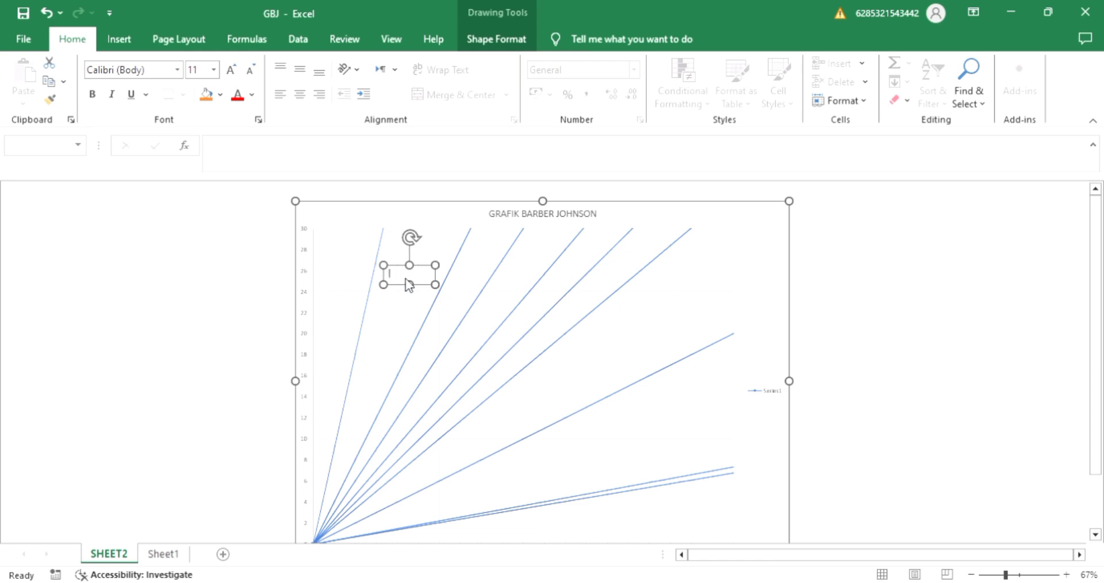
type("BOR 90%")
left_click_drag(412, 237, 366, 267)
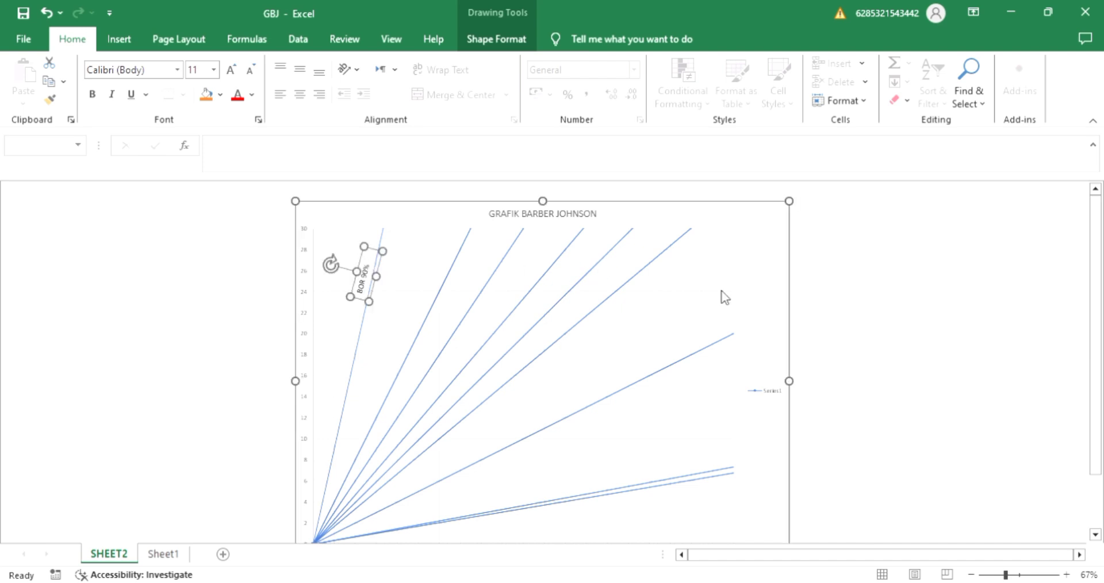
left_click(863, 315)
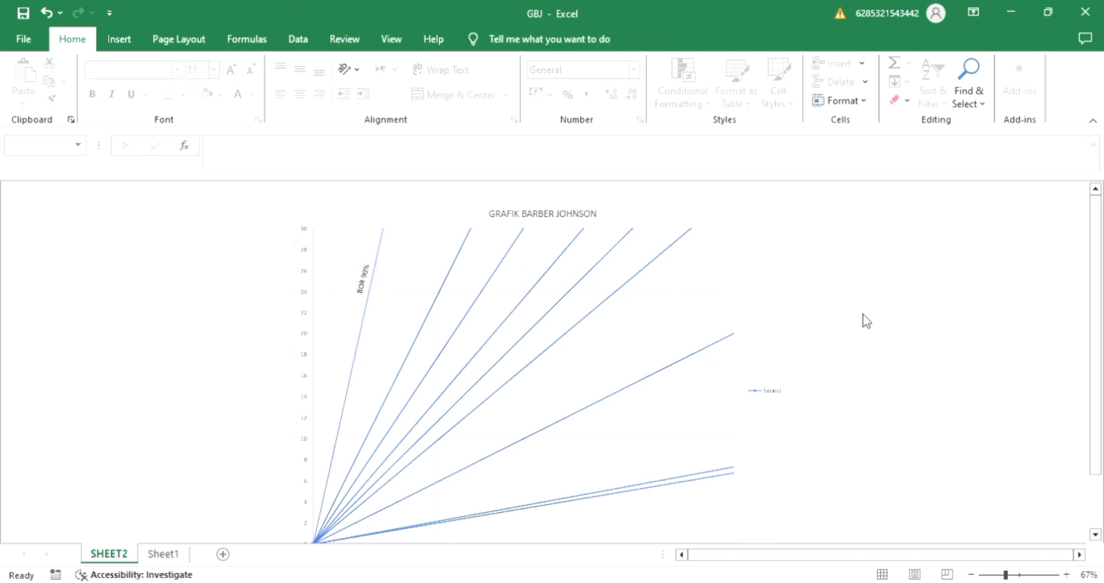
scroll(597, 381, "down", 1)
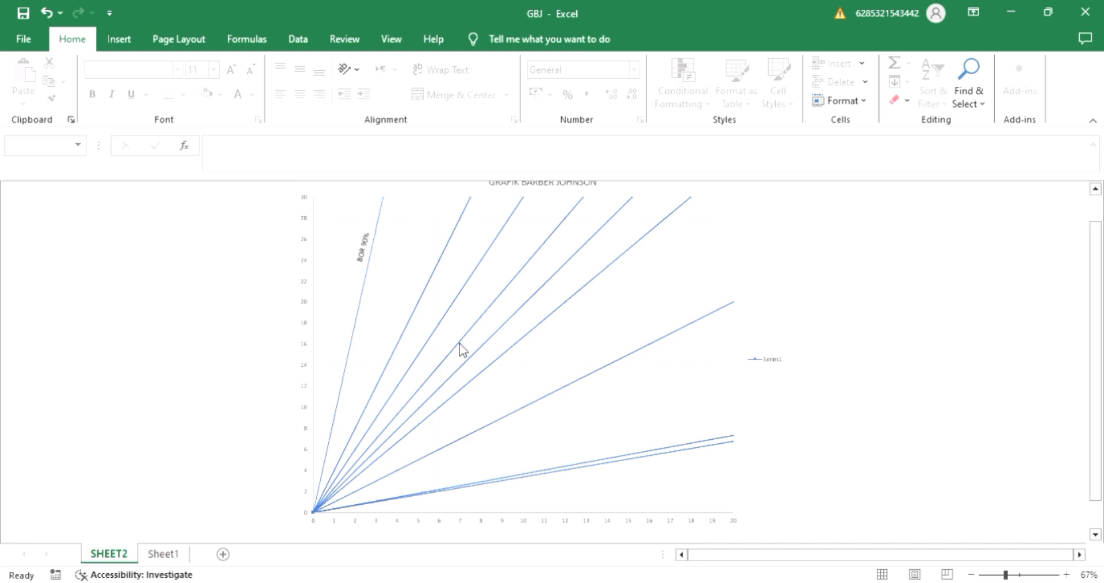
scroll(154, 198, "up", 1)
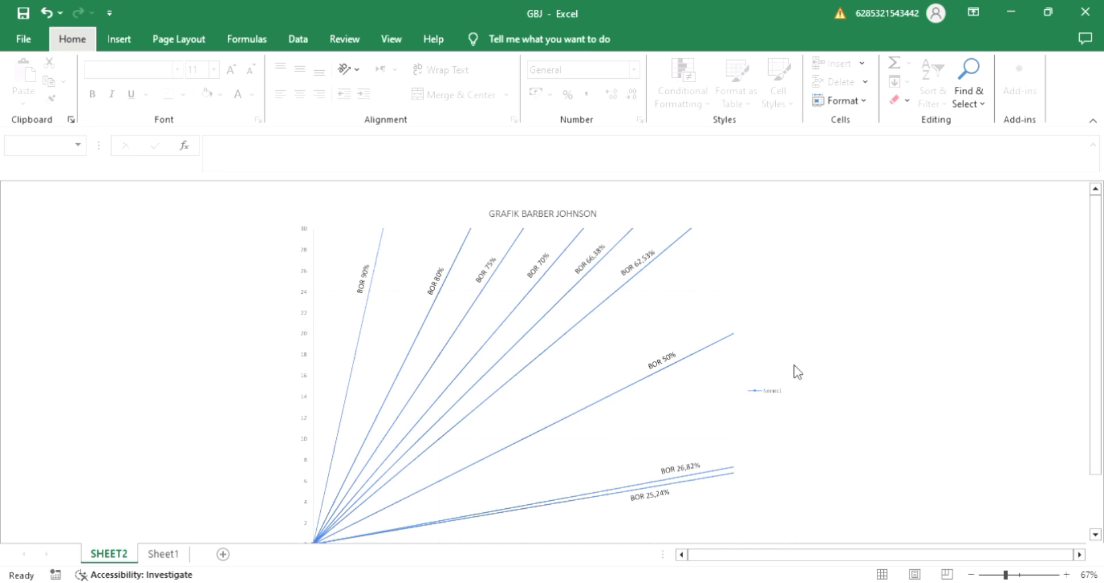
scroll(798, 373, "down", 1)
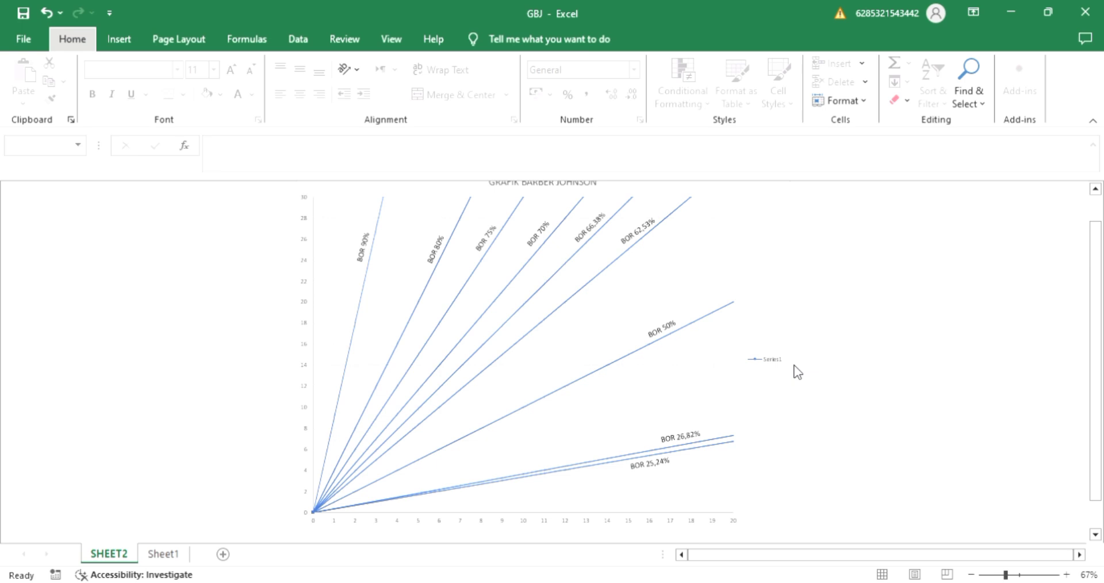
scroll(575, 306, "up", 1)
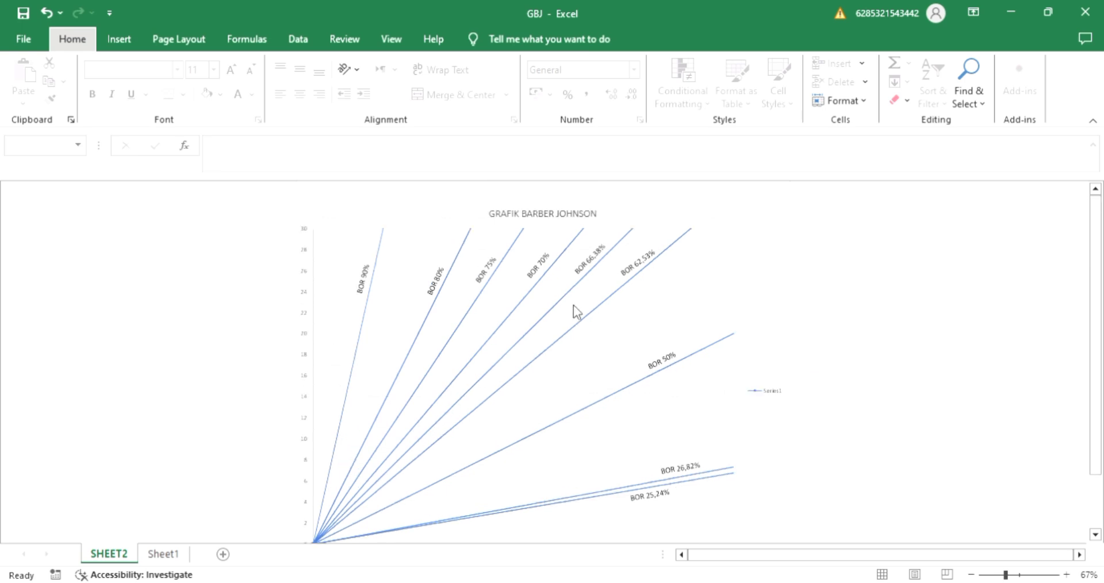
Start a new data series in the chart and name it BTO 73,08.
left_click(504, 343)
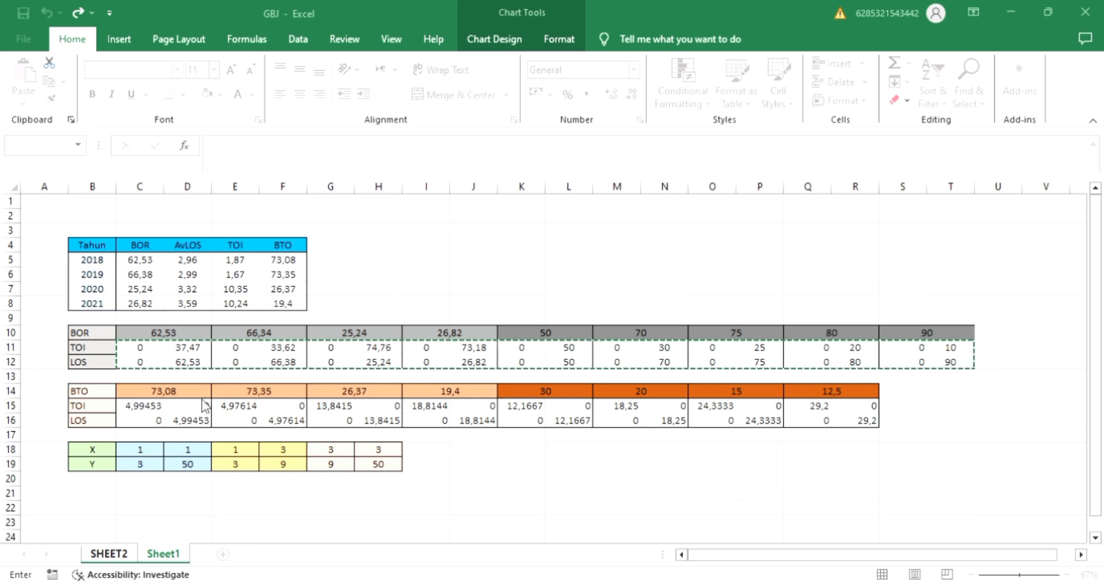
left_click(205, 405)
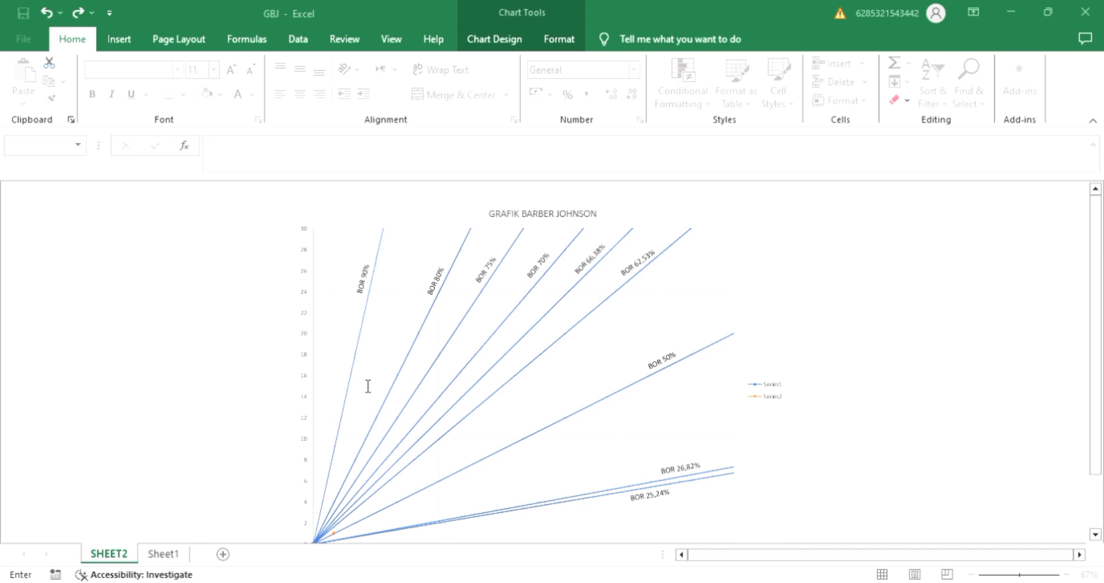
left_click(167, 556)
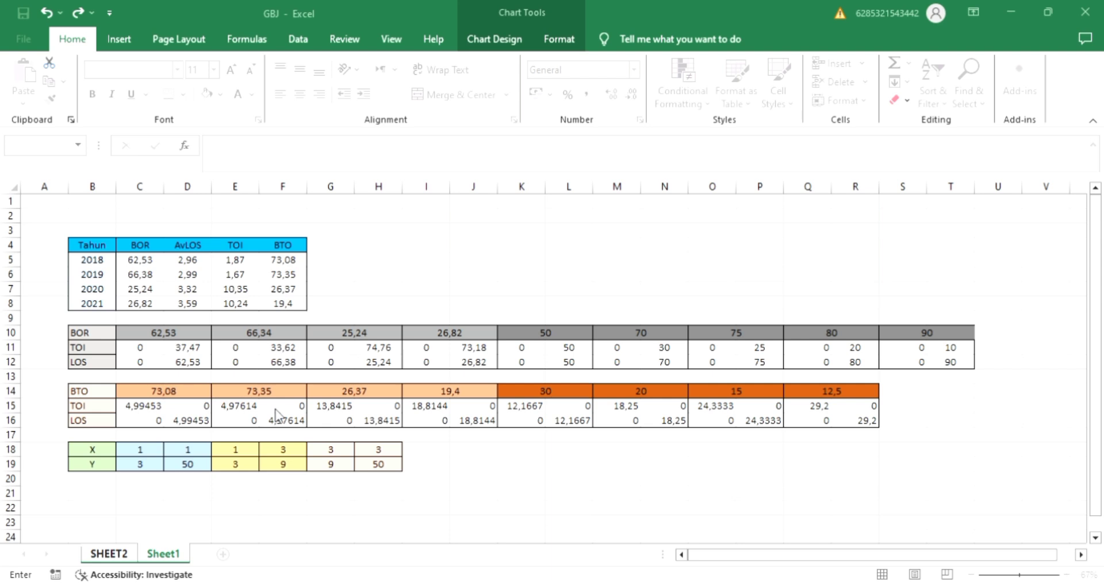
key("ctrl+Page_Up")
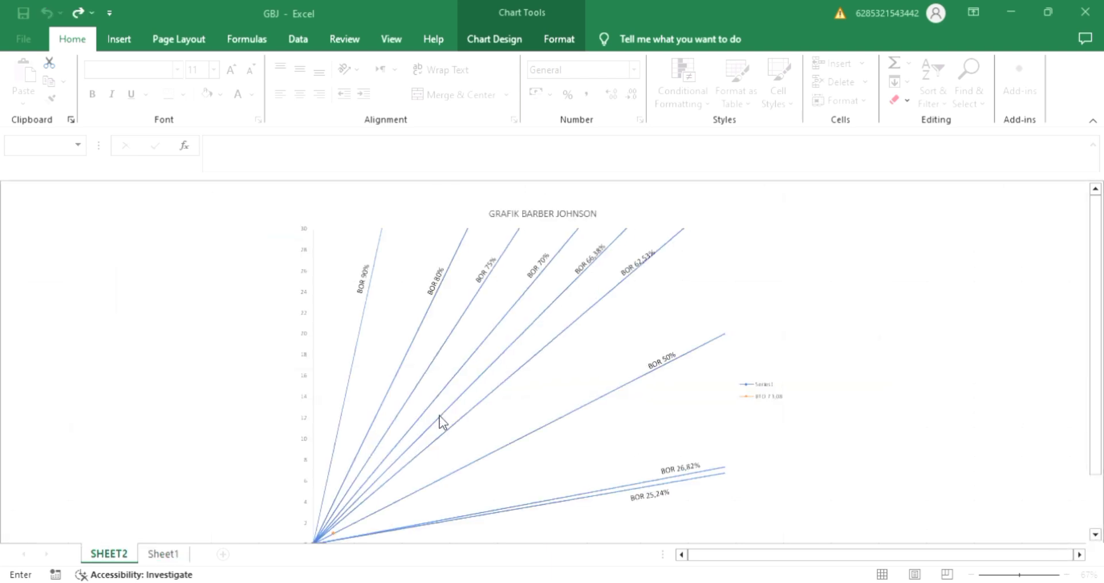
Set the BTO 73,08 series' X values to Sheet1 C15:D15 and its Y values to C16:D16.
left_click(166, 555)
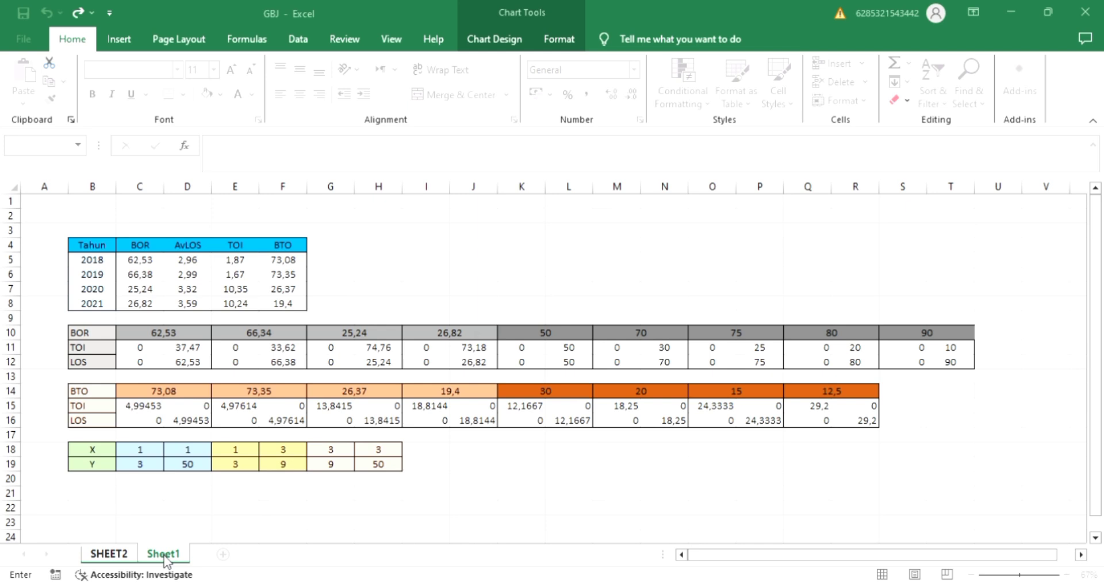
left_click_drag(129, 411, 182, 411)
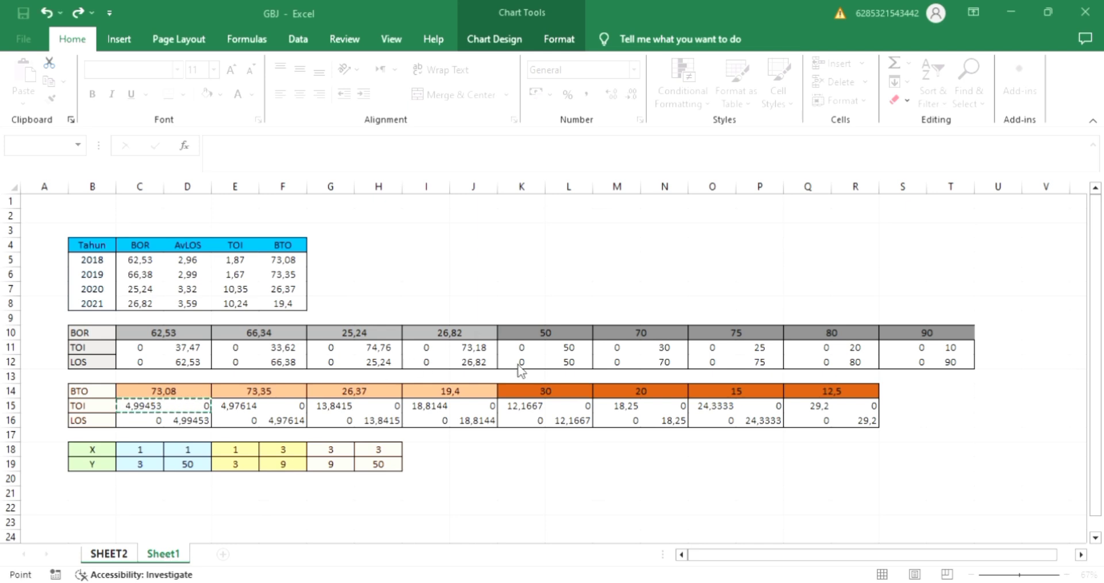
left_click(441, 444)
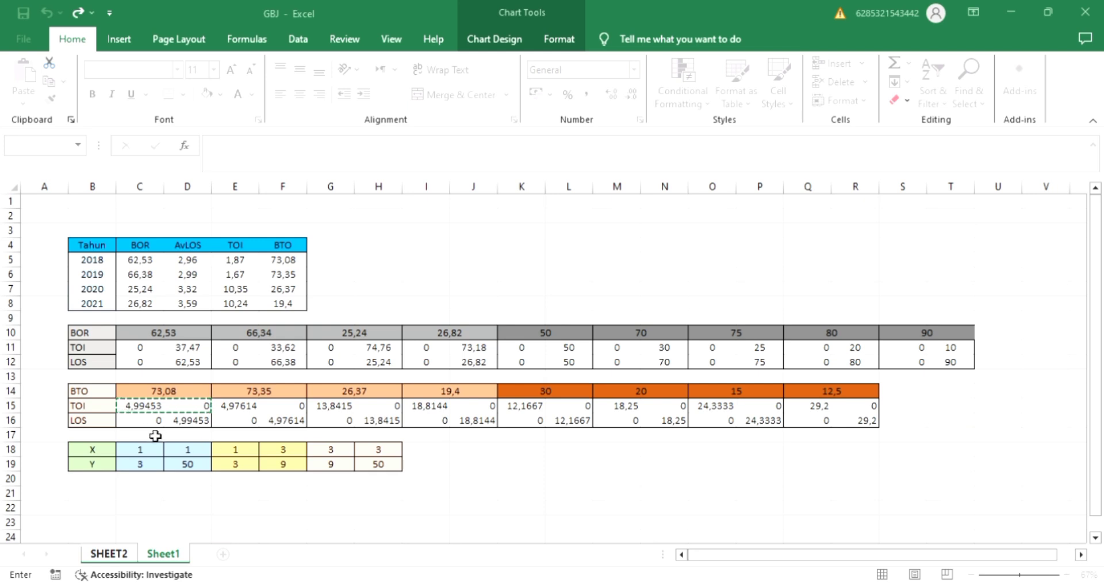
left_click_drag(149, 421, 187, 424)
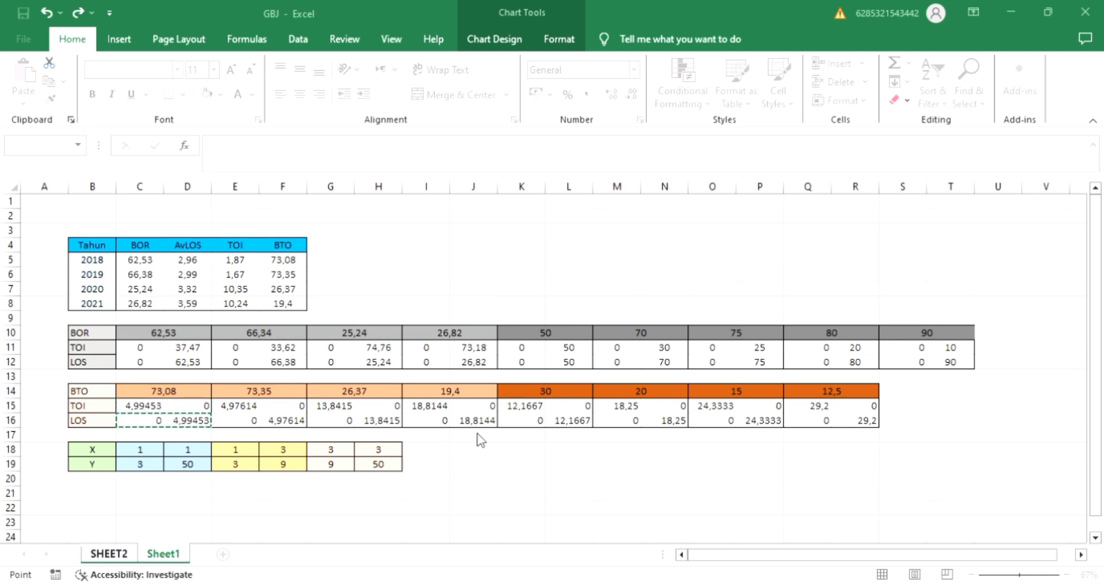
left_click(431, 478)
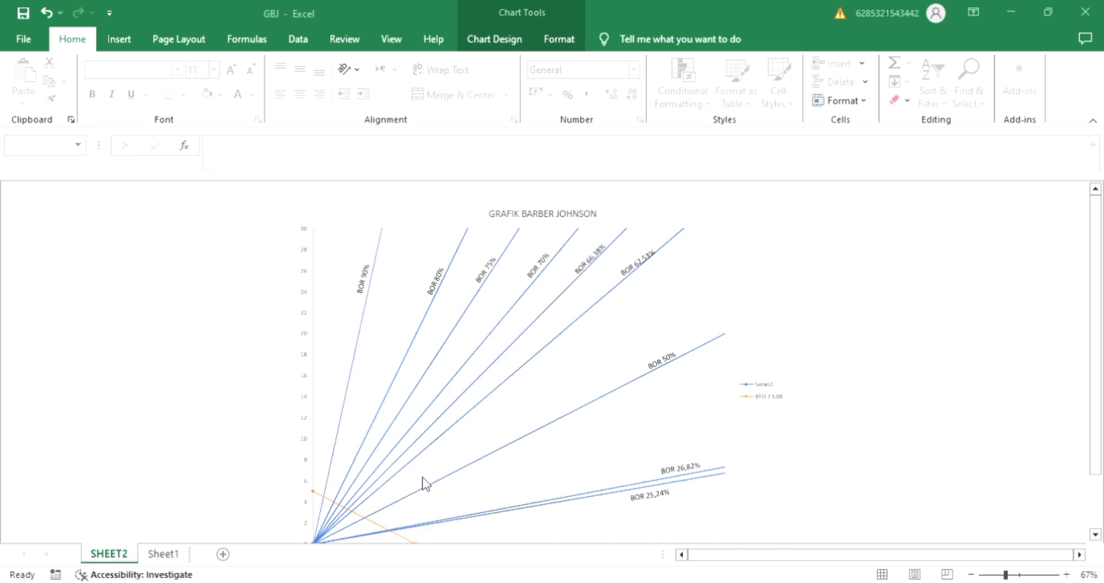
left_click(538, 522)
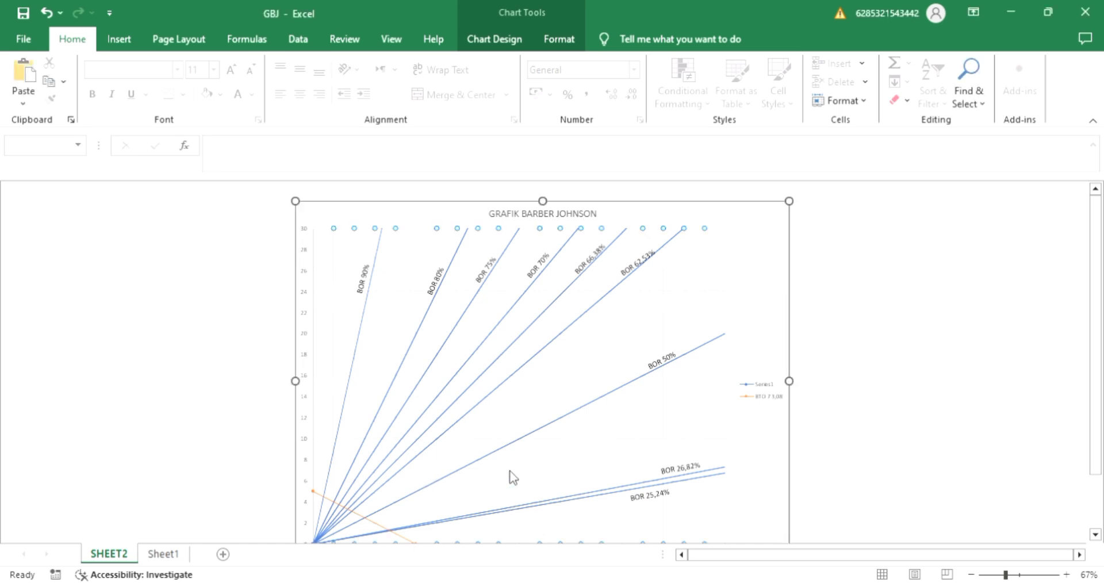
scroll(514, 478, "down", 1)
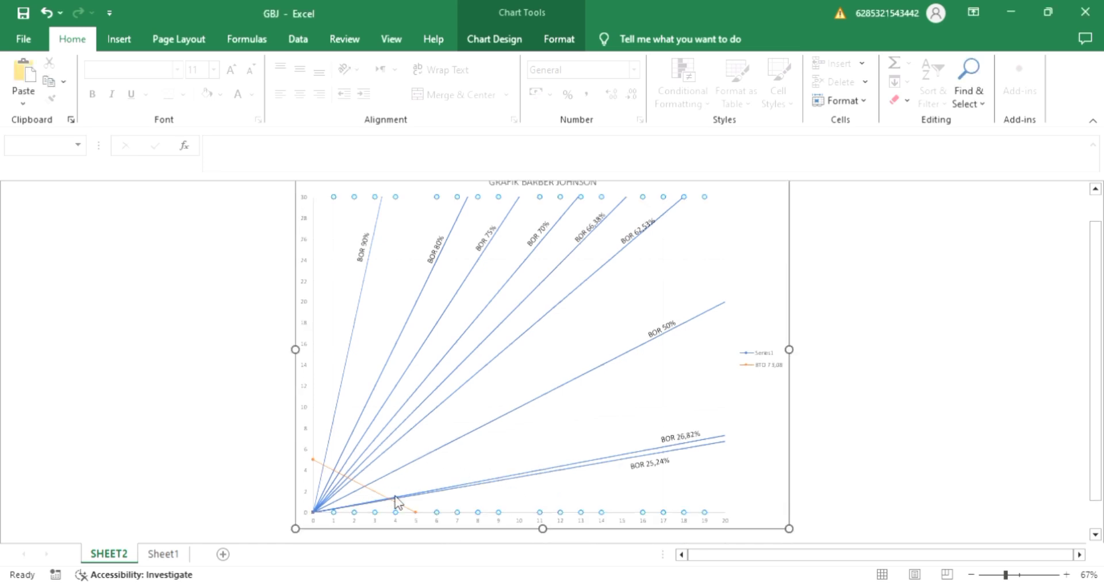
left_click(837, 432)
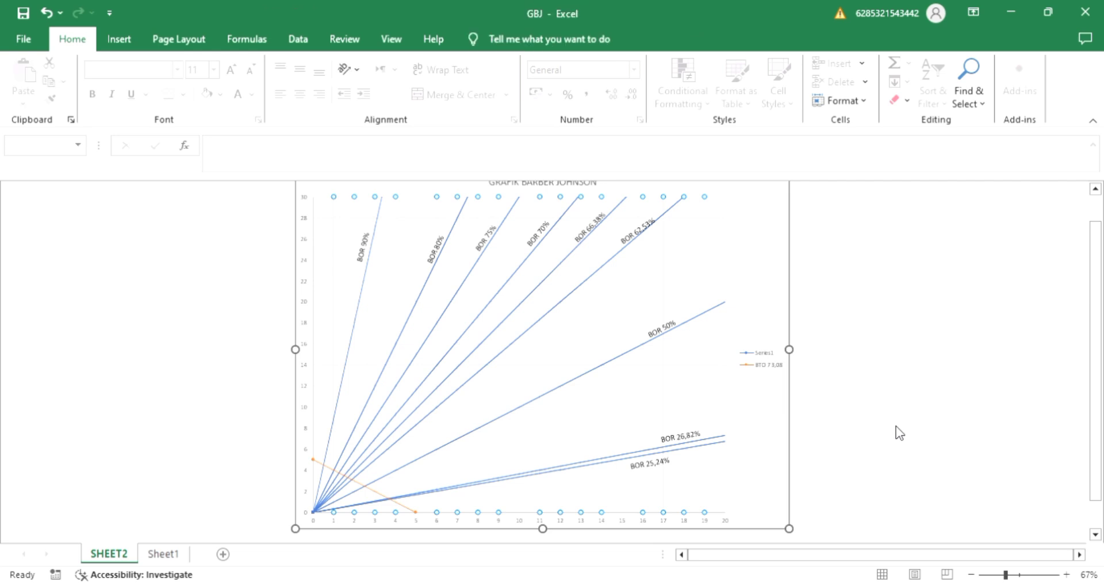
scroll(695, 390, "up", 3, "ctrl")
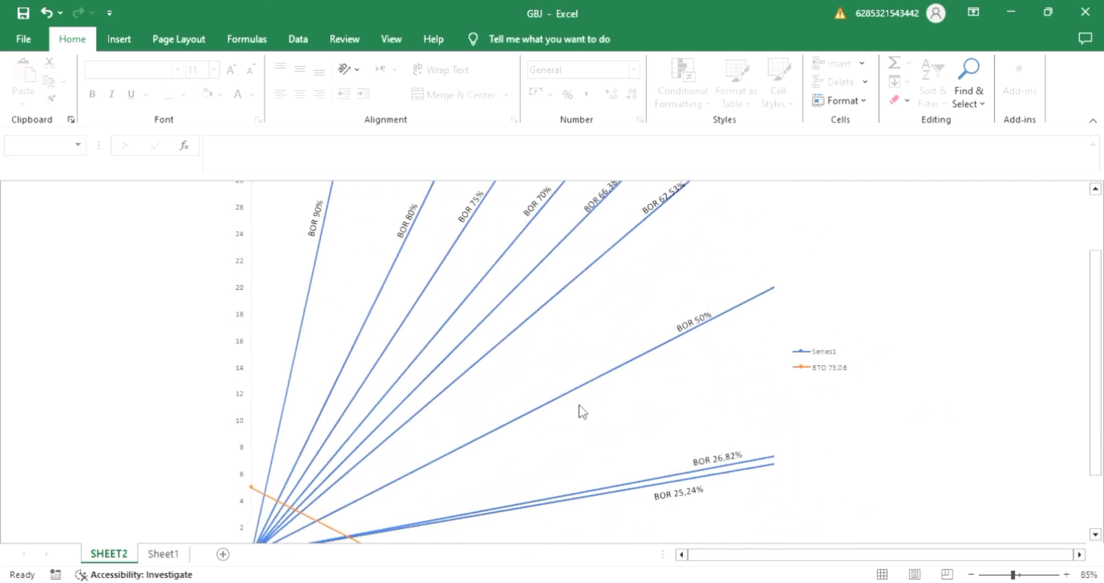
scroll(310, 523, "down", 1)
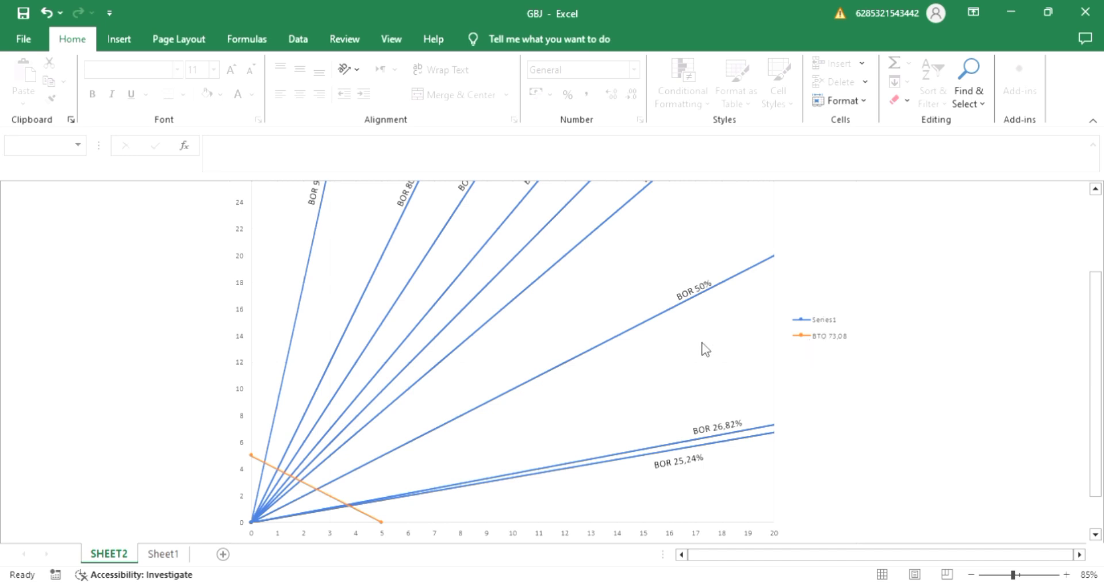
scroll(705, 349, "down", 1, "ctrl")
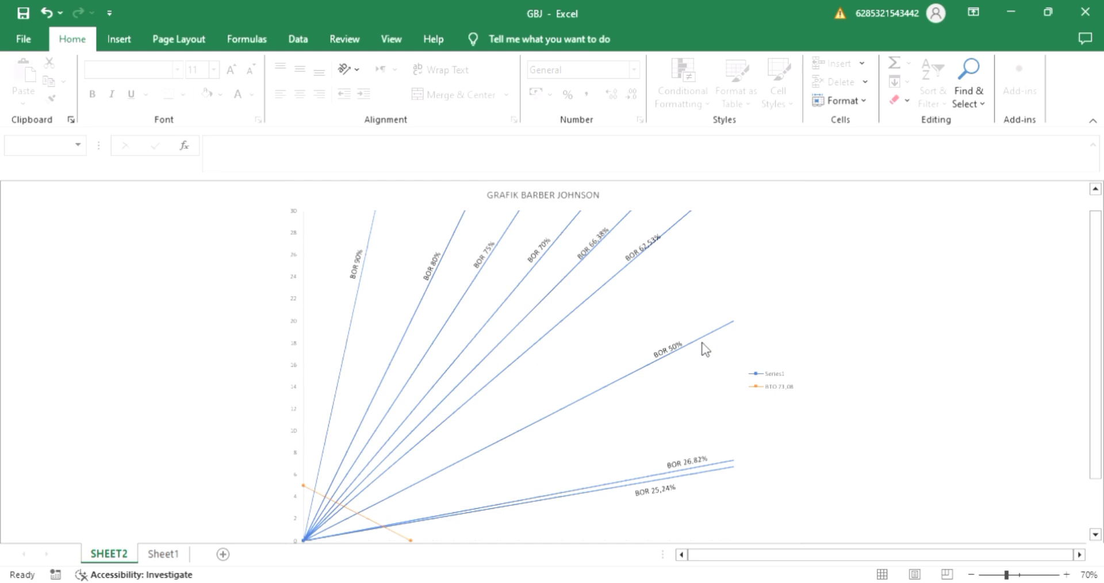
left_click(170, 555)
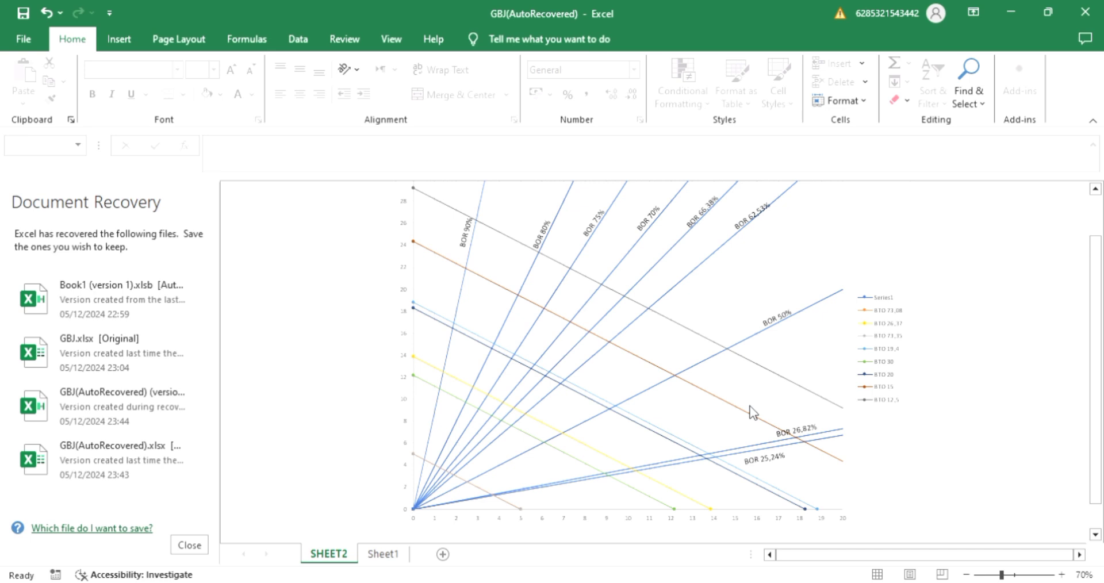
Add a chart series named DAERAH EFISIEN with X values from Sheet1 C18:H18 and Y values from C19:H19.
left_click(617, 320)
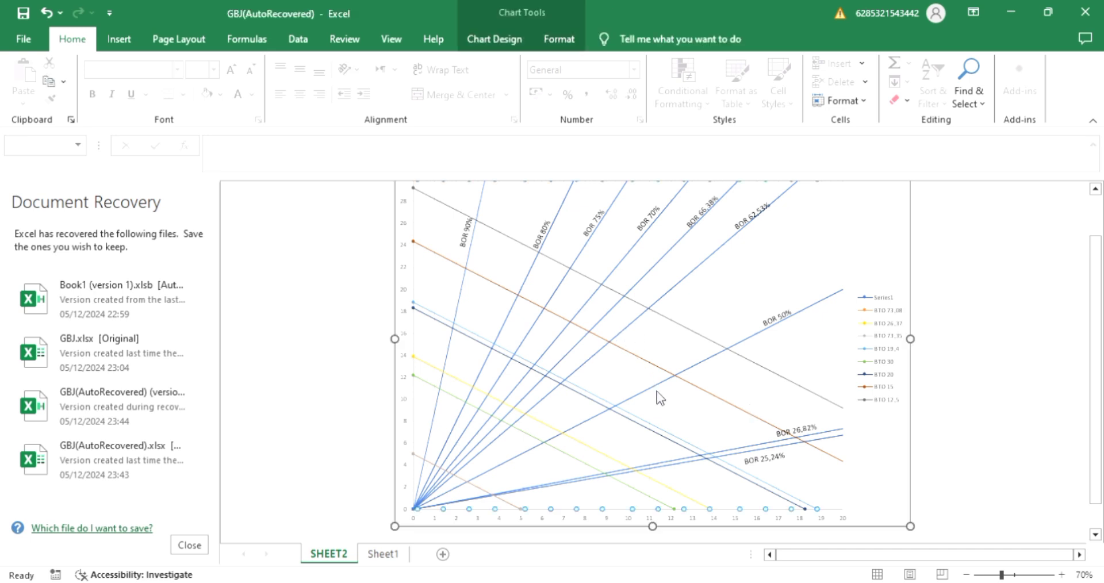
key("ctrl+z")
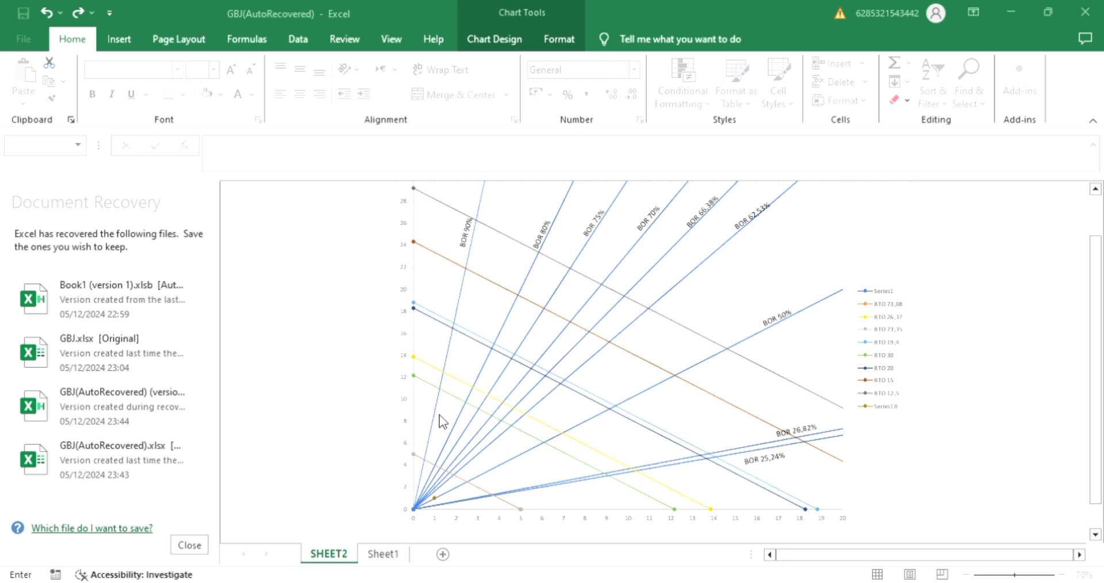
left_click(382, 555)
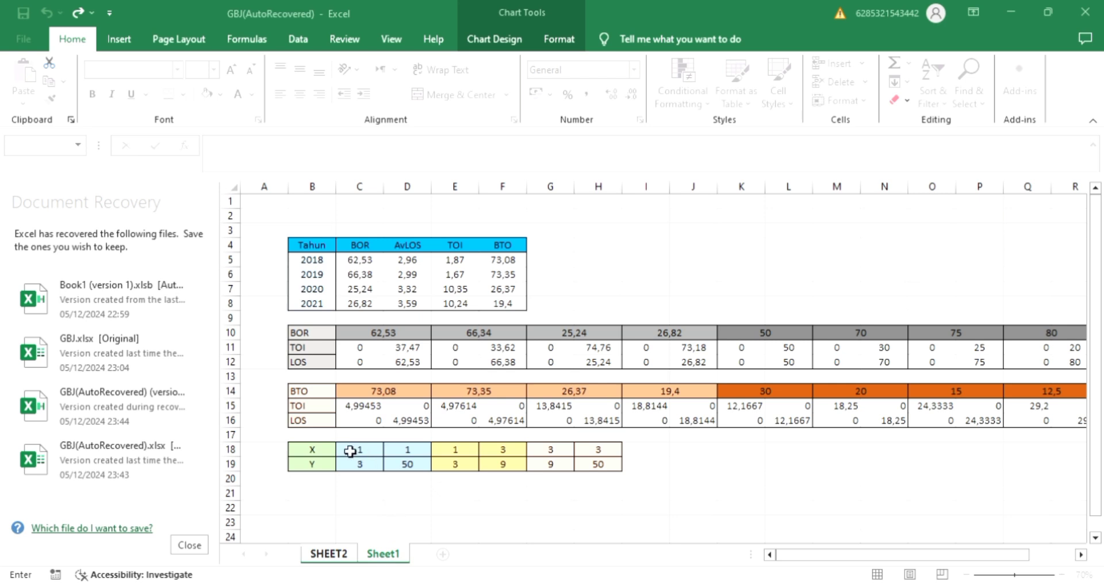
left_click_drag(355, 456, 606, 460)
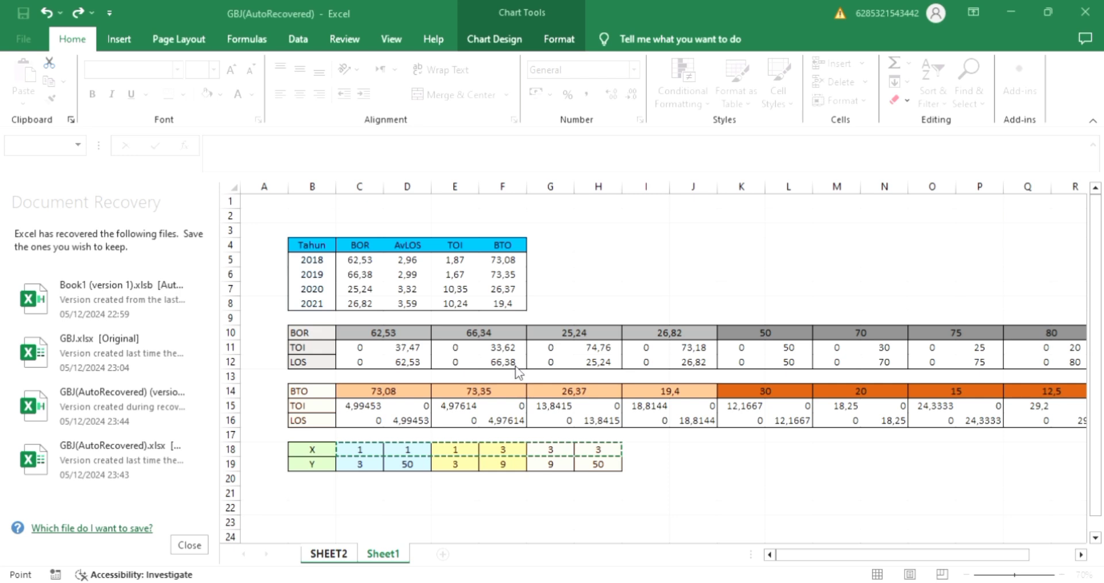
left_click(443, 445)
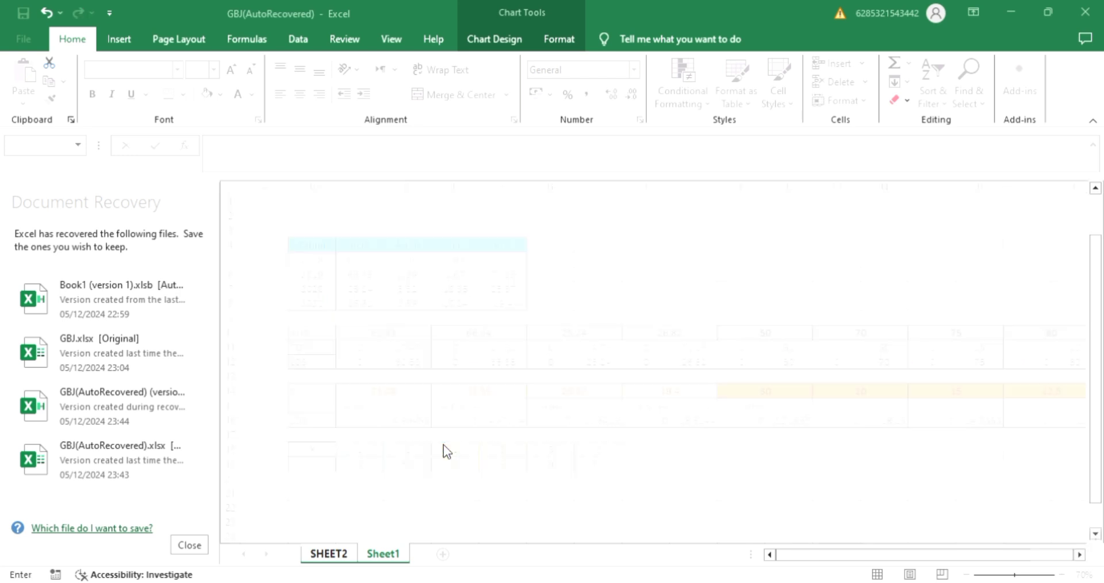
left_click_drag(352, 474, 603, 474)
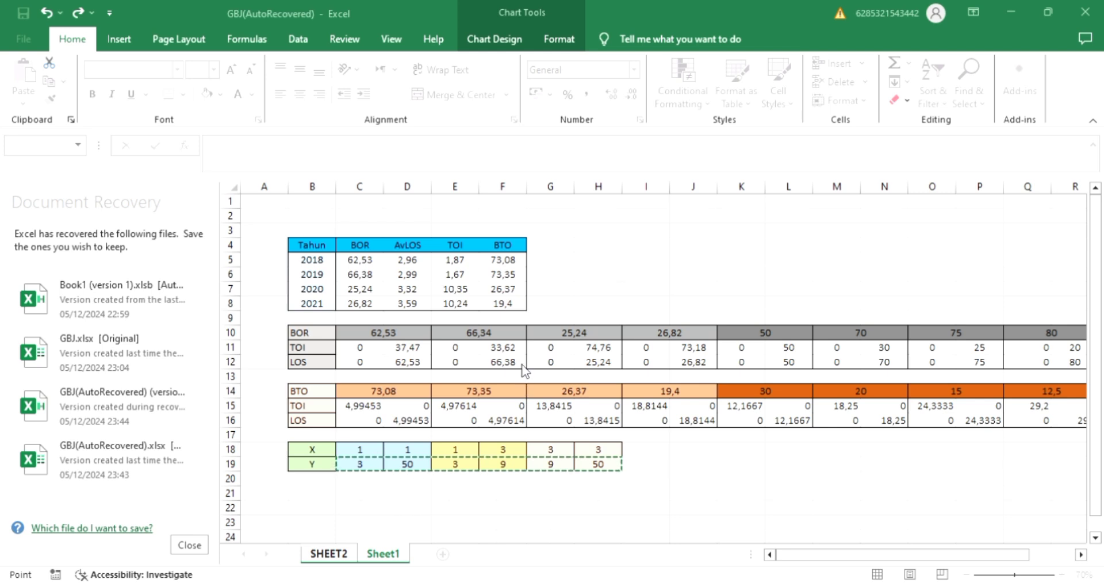
key("Return")
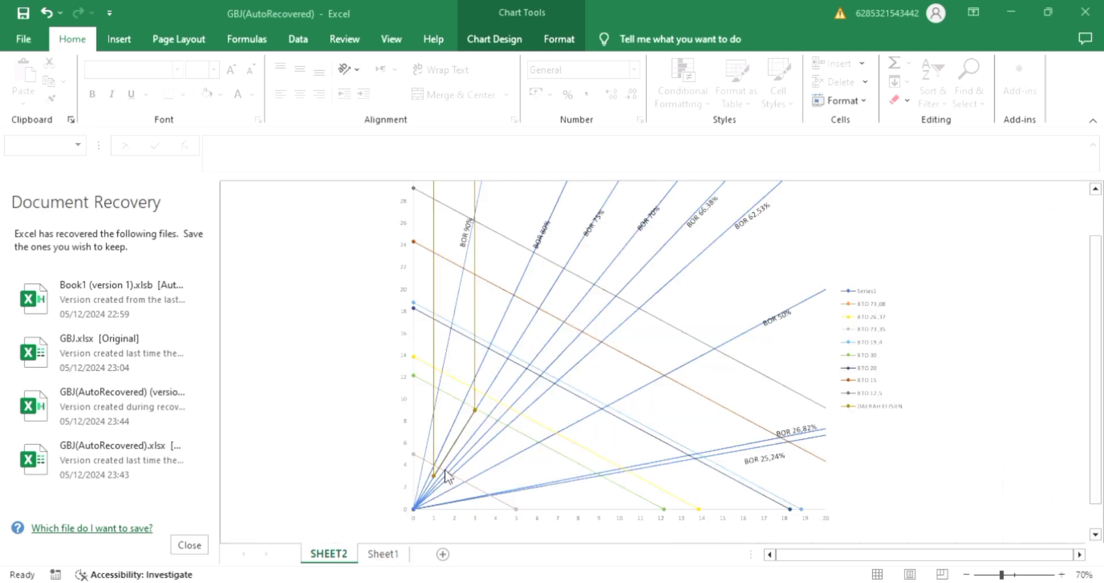
left_click(540, 526)
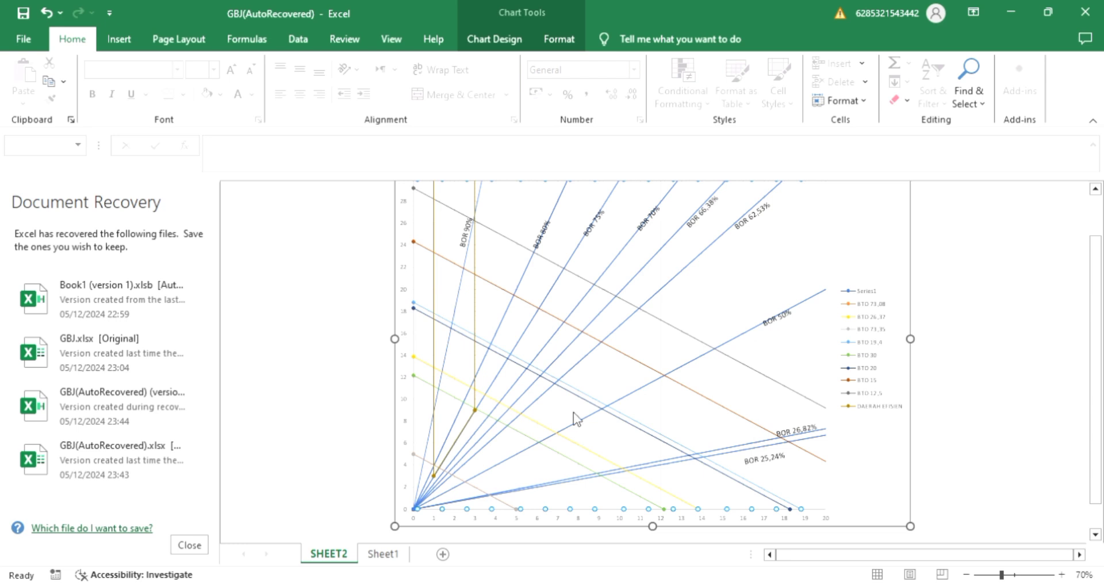
scroll(574, 419, "up", 2, "ctrl")
scroll(577, 418, "down", 2)
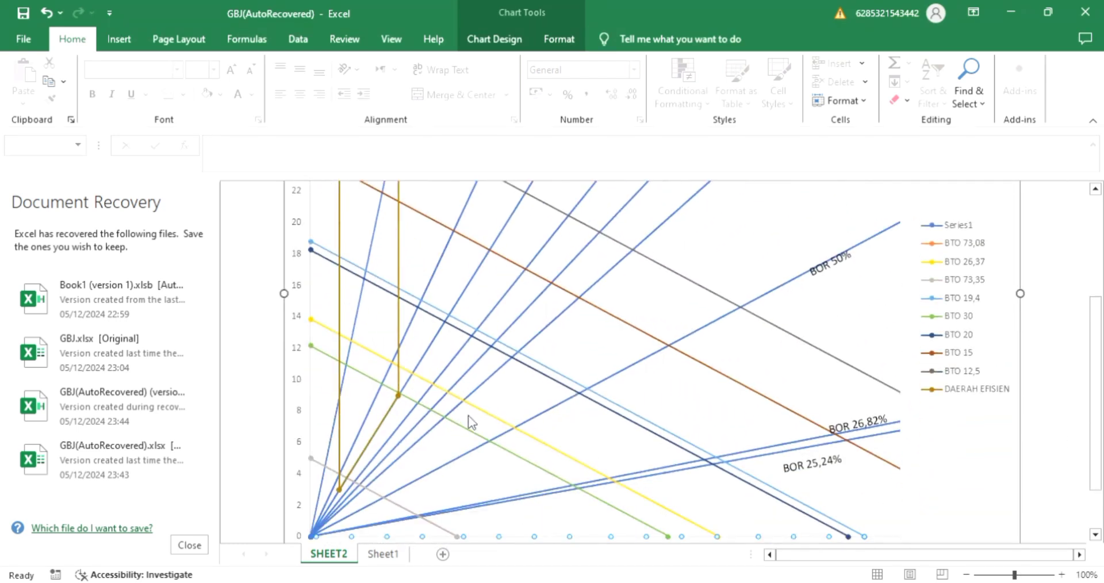
scroll(471, 423, "down", 2, "ctrl")
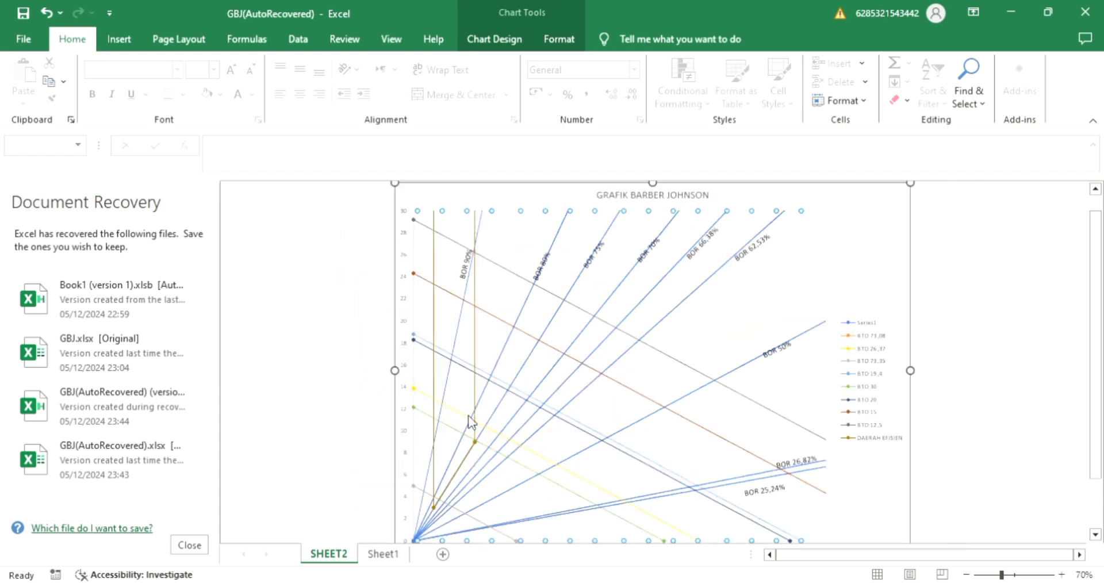
Start a new data series in the chart and name it 2018.
scroll(535, 401, "down", 1)
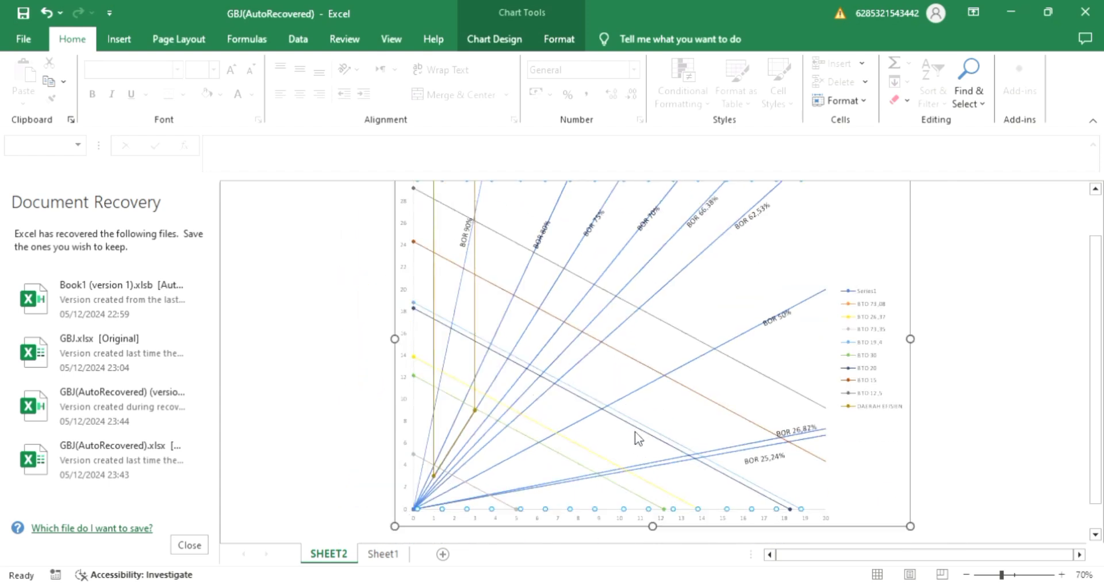
key("ctrl+z")
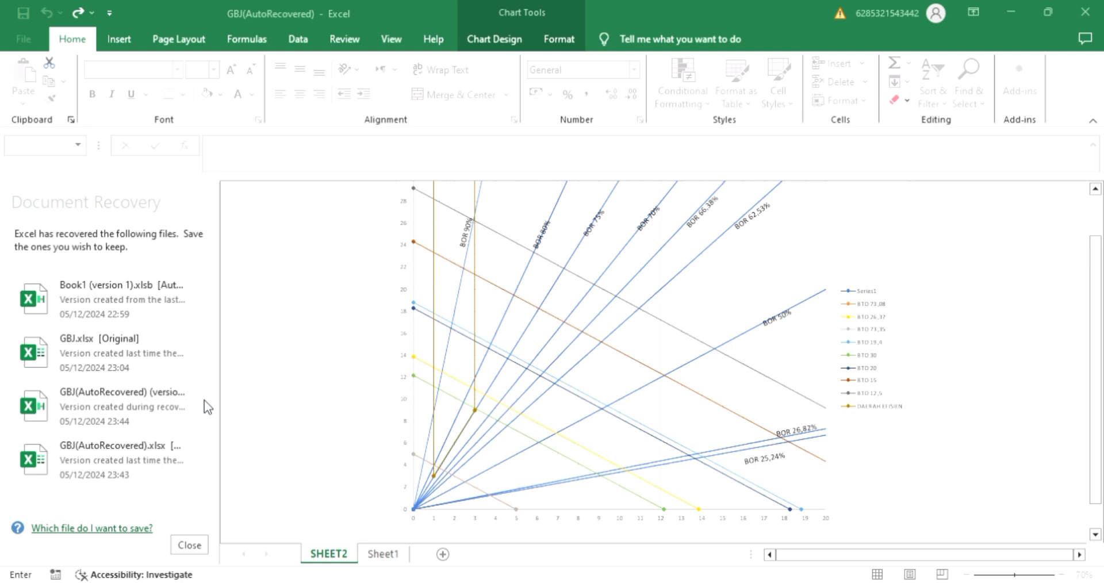
left_click(383, 554)
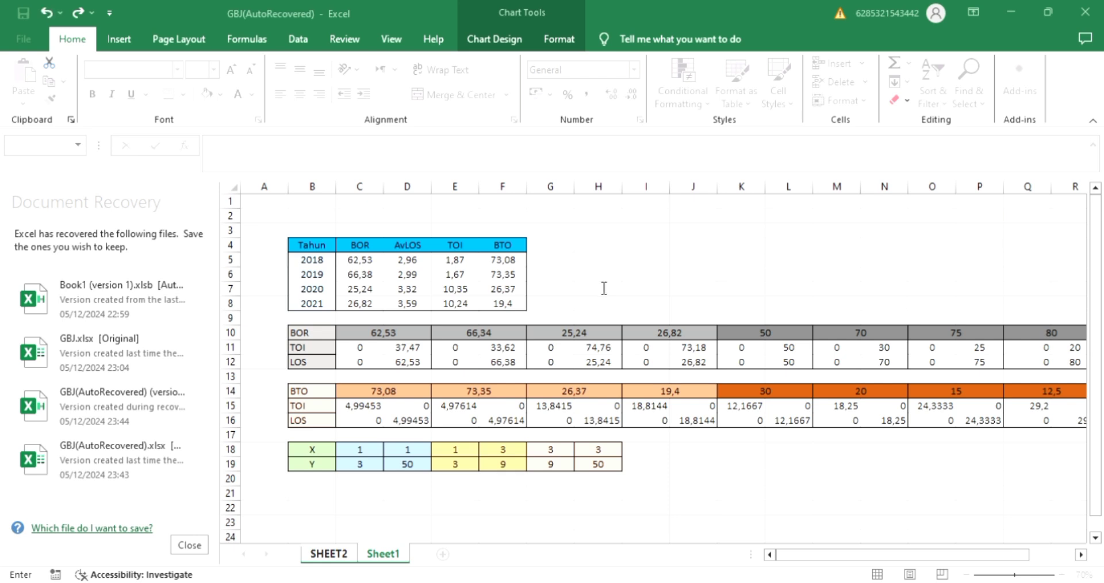
left_click(667, 314)
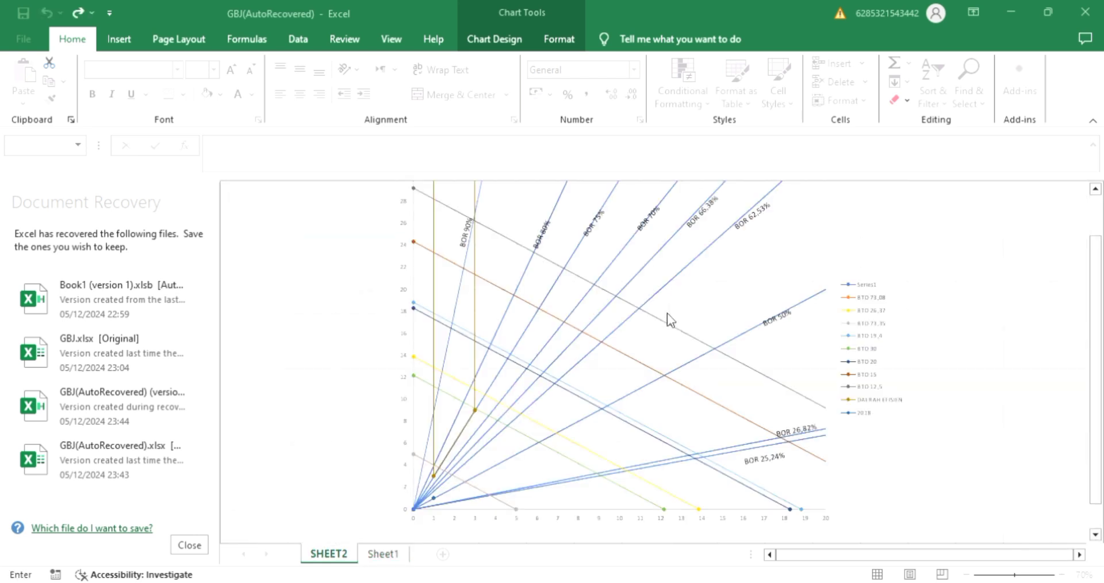
Set the 2018 series' X value to Sheet1 cell E5 and its Y value to D5, and apply the new series.
left_click(384, 554)
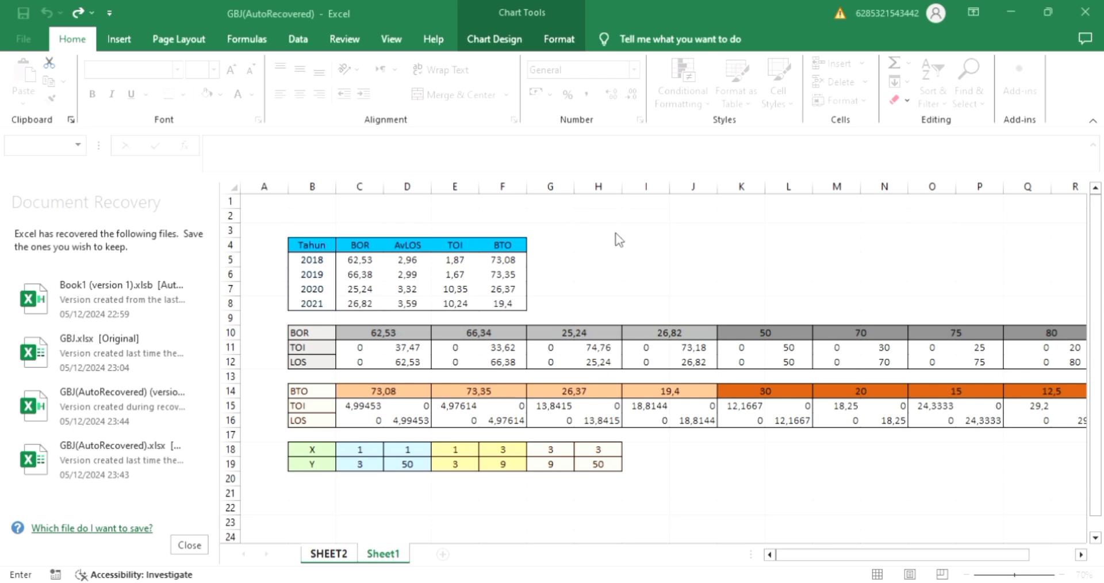
left_click(464, 262)
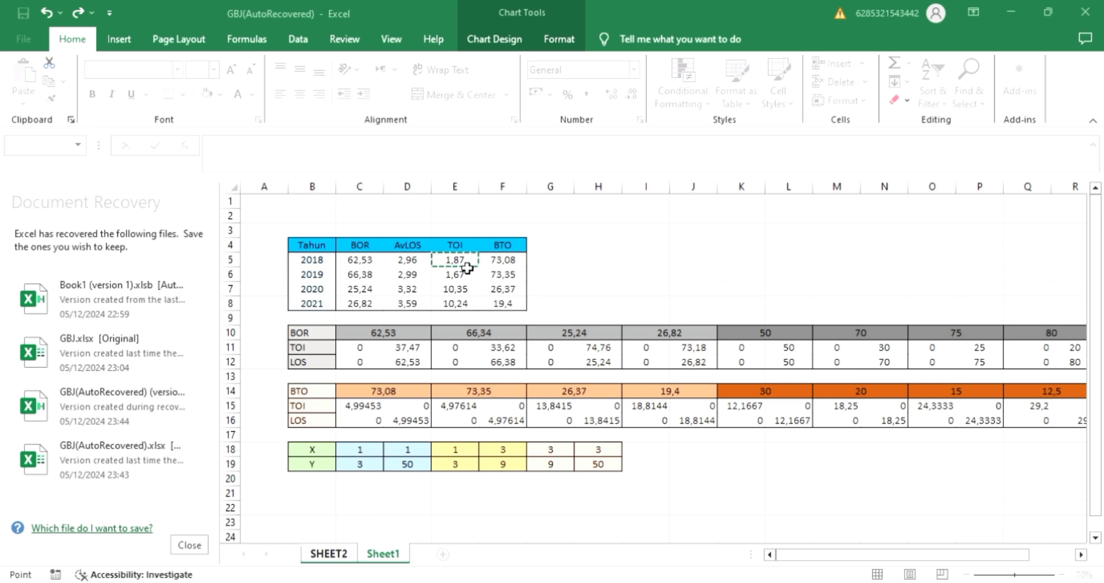
left_click(693, 347)
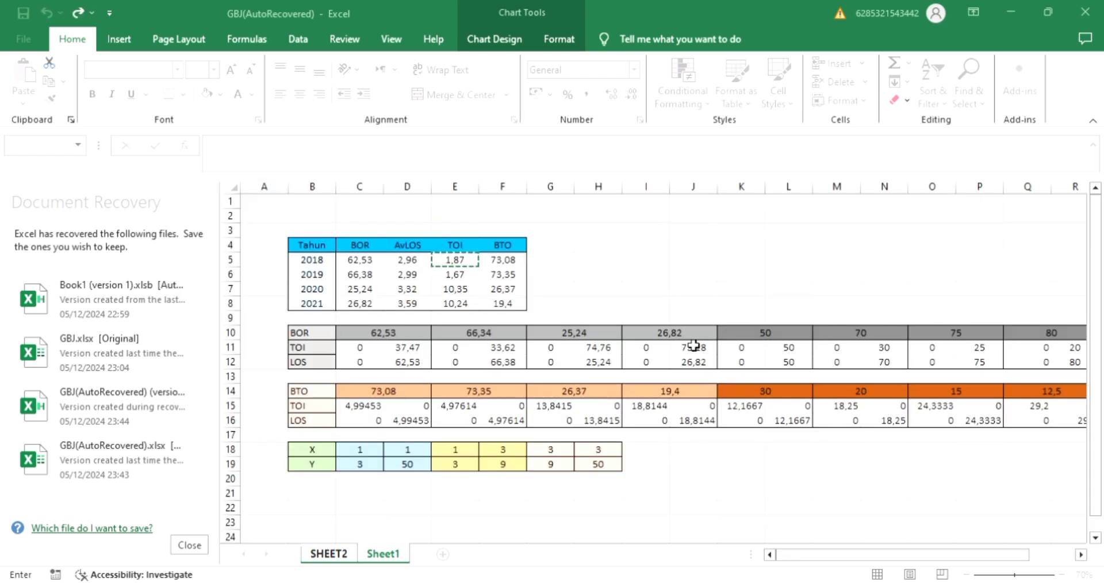
left_click(410, 262)
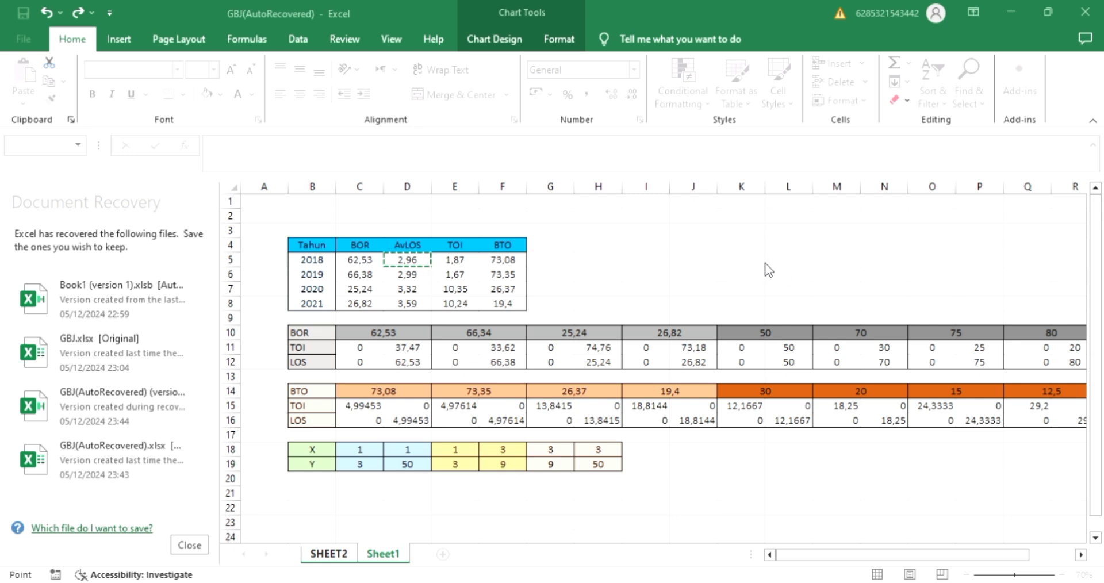
key("Return")
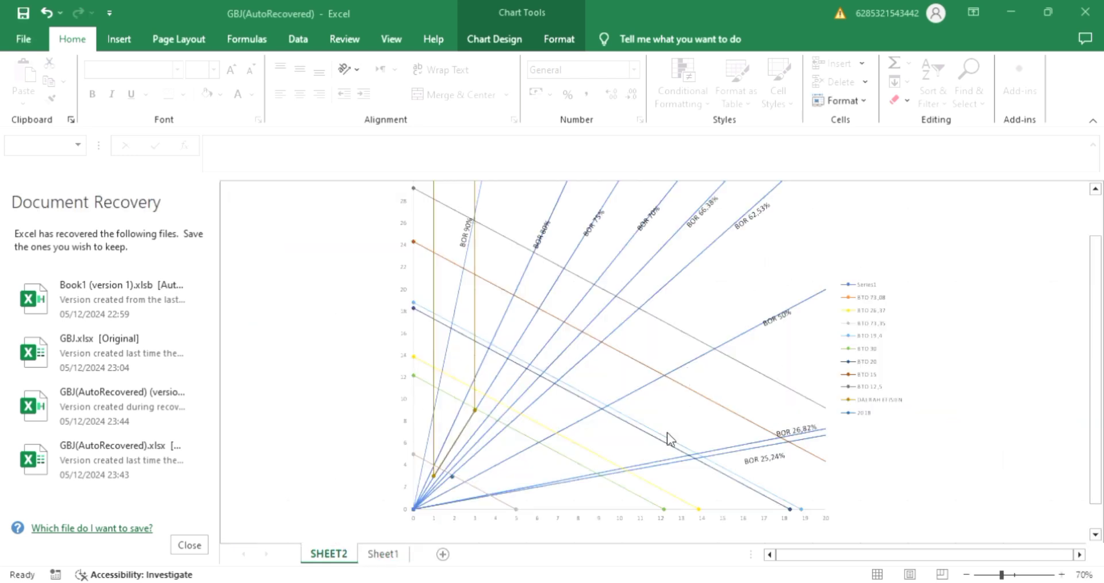
Examine where the yearly points lie on the chart relative to the BOR lines, the BTO lines and the DAERAH EFISIEN area.
left_click(538, 524)
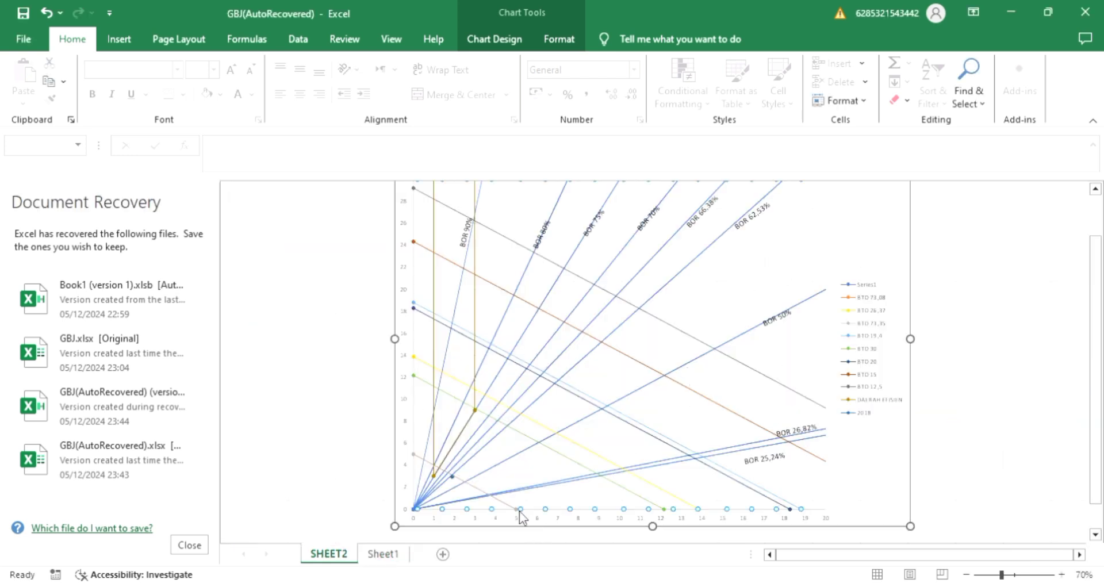
scroll(475, 488, "up", 3)
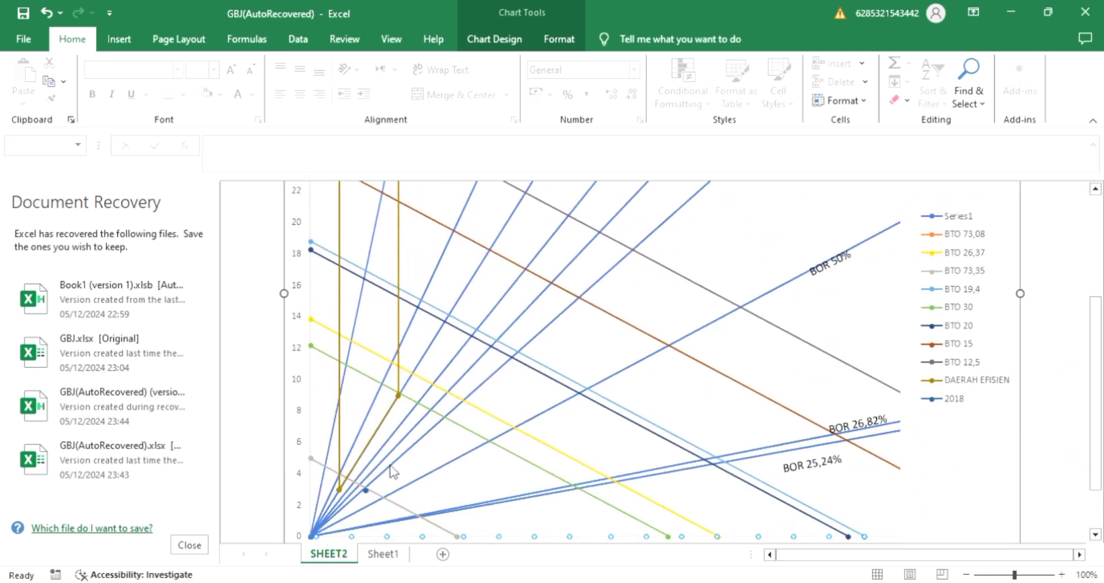
scroll(392, 473, "down", 1)
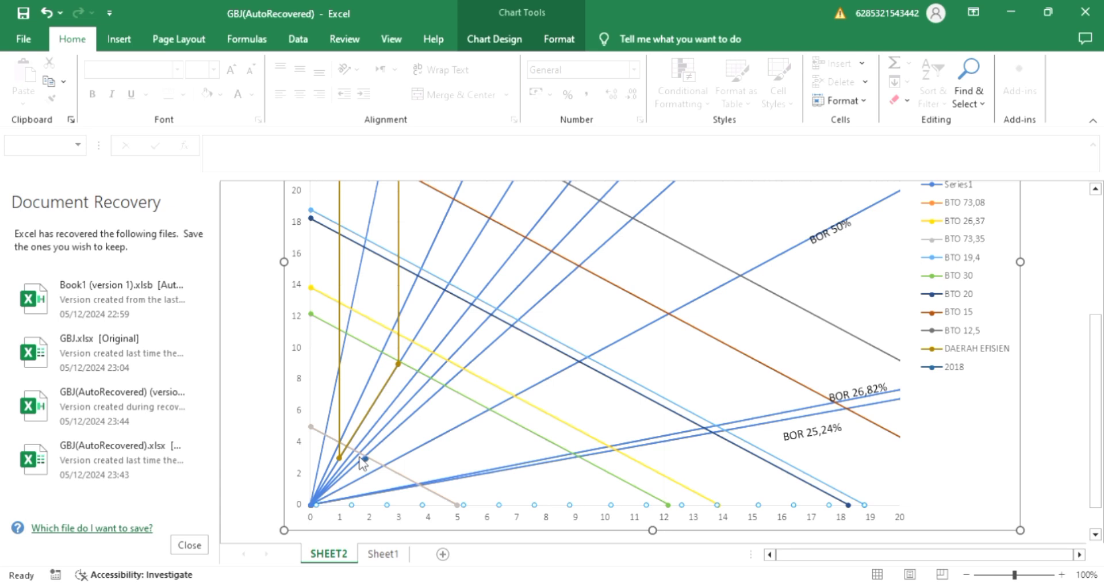
scroll(368, 464, "down", 1)
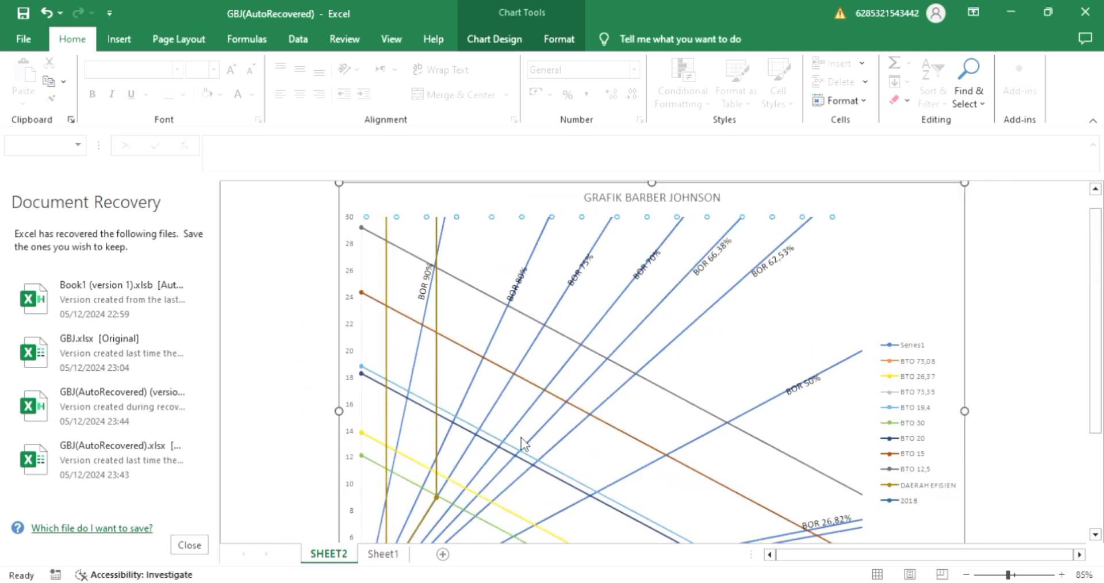
scroll(522, 438, "down", 1)
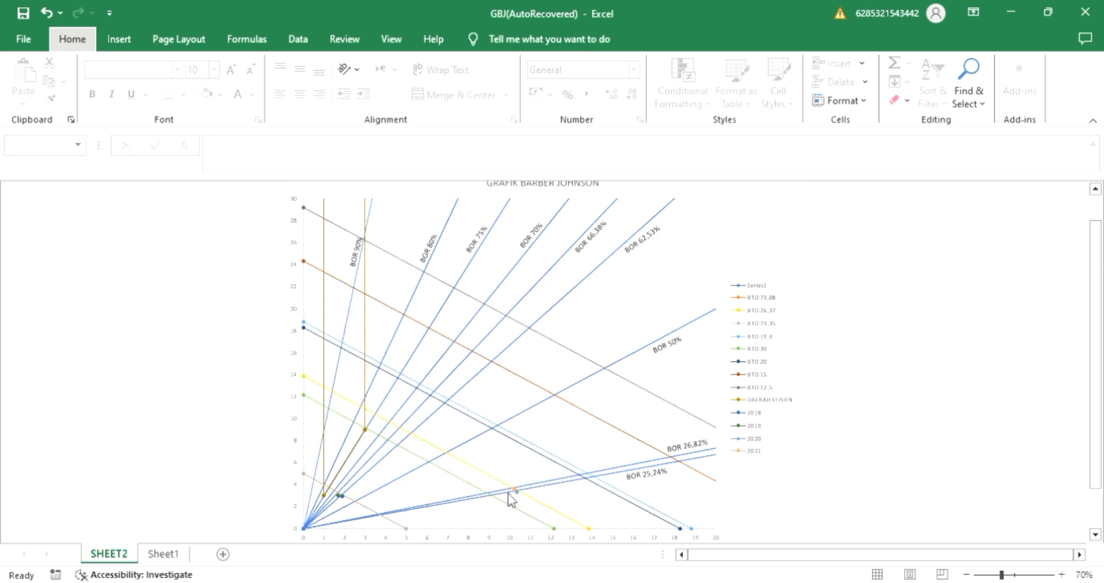
scroll(484, 508, "down", 1)
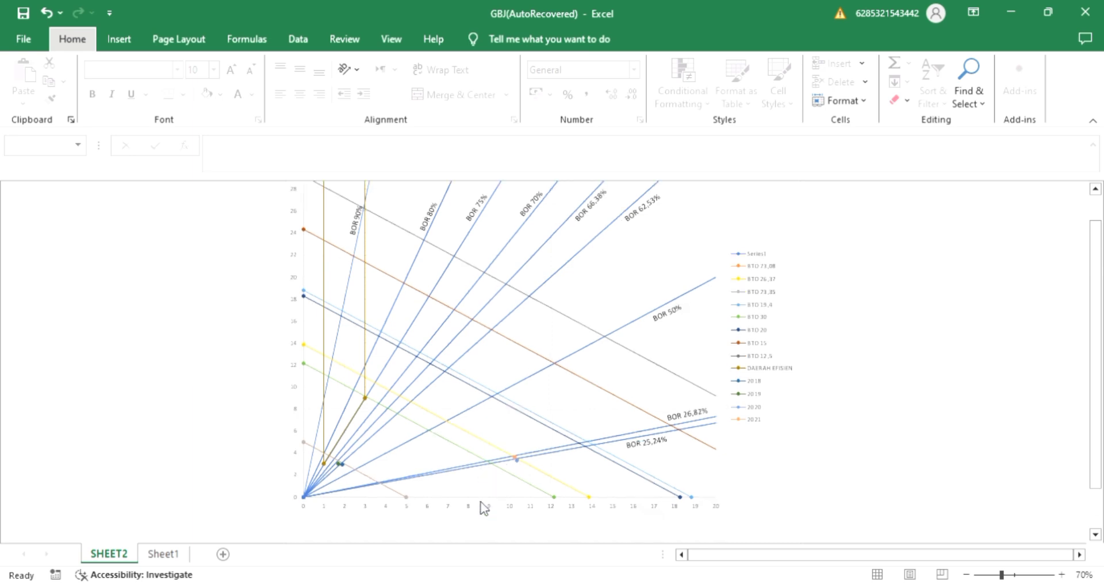
scroll(484, 508, "up", 1, "ctrl")
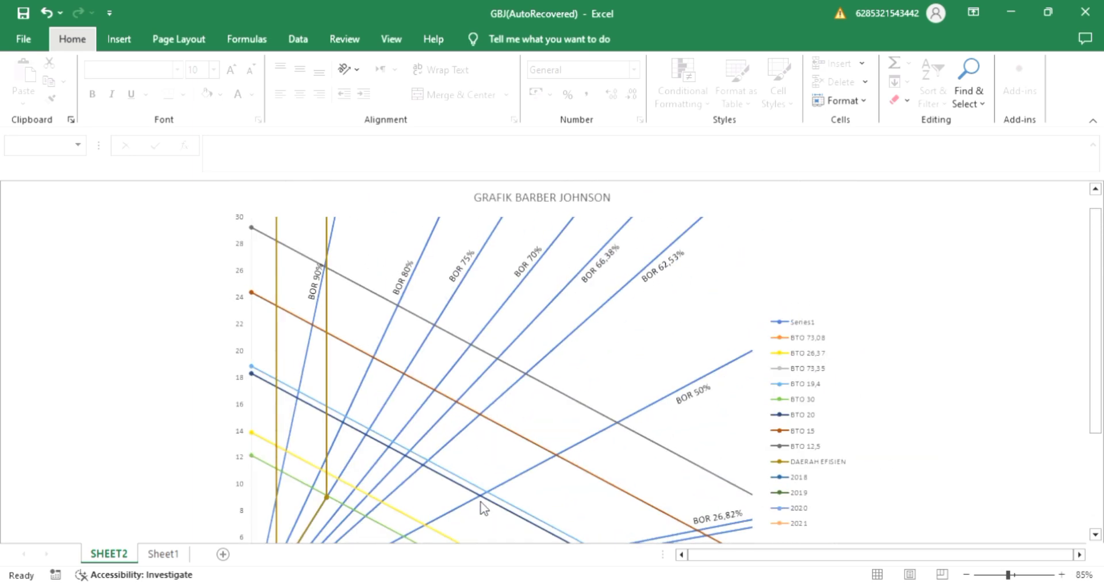
scroll(484, 509, "down", 2)
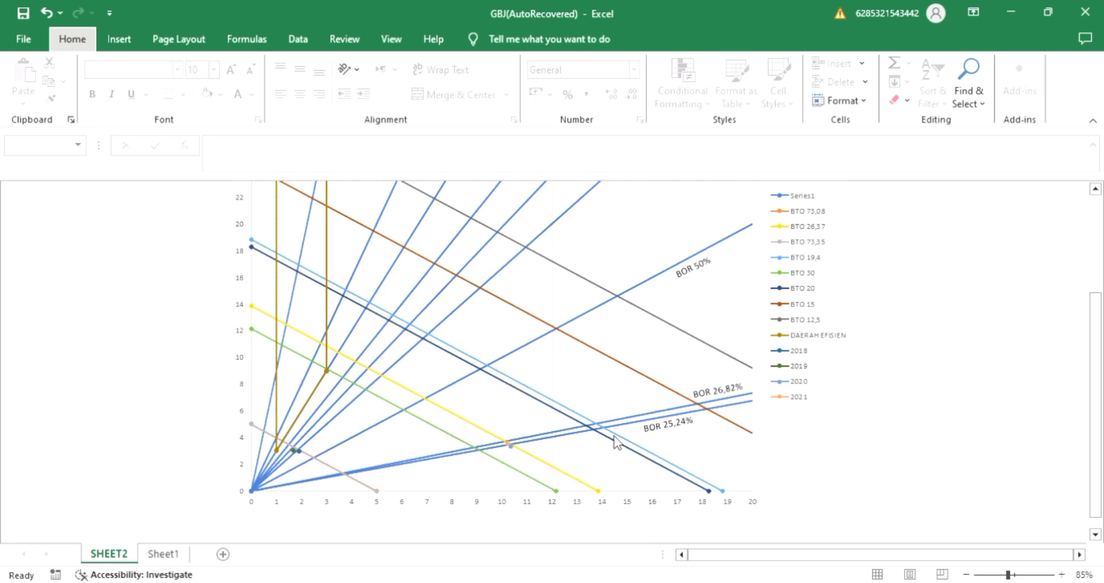
scroll(425, 450, "down", 1, "ctrl")
scroll(425, 450, "up", 1)
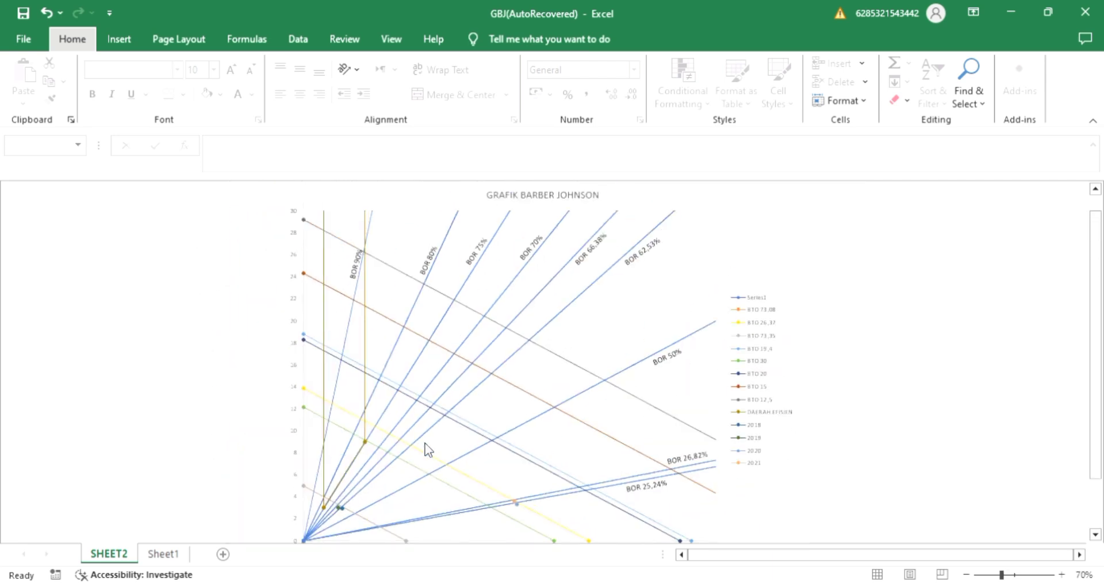